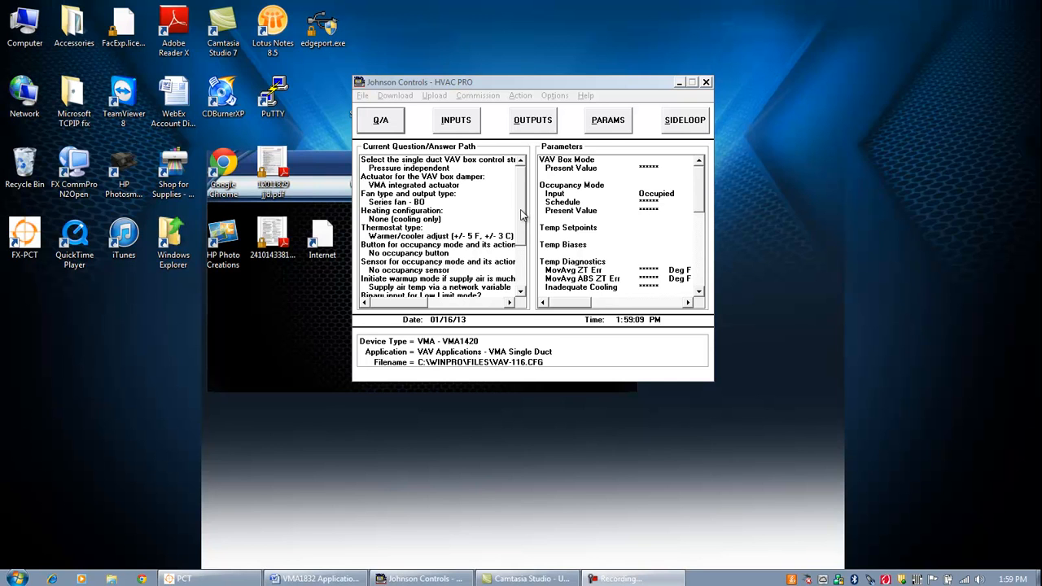
# Review each answer in the VAV-116.CFG question/answer path, from the box control strategy through the warmup mode setting.
pyautogui.click(434, 170)
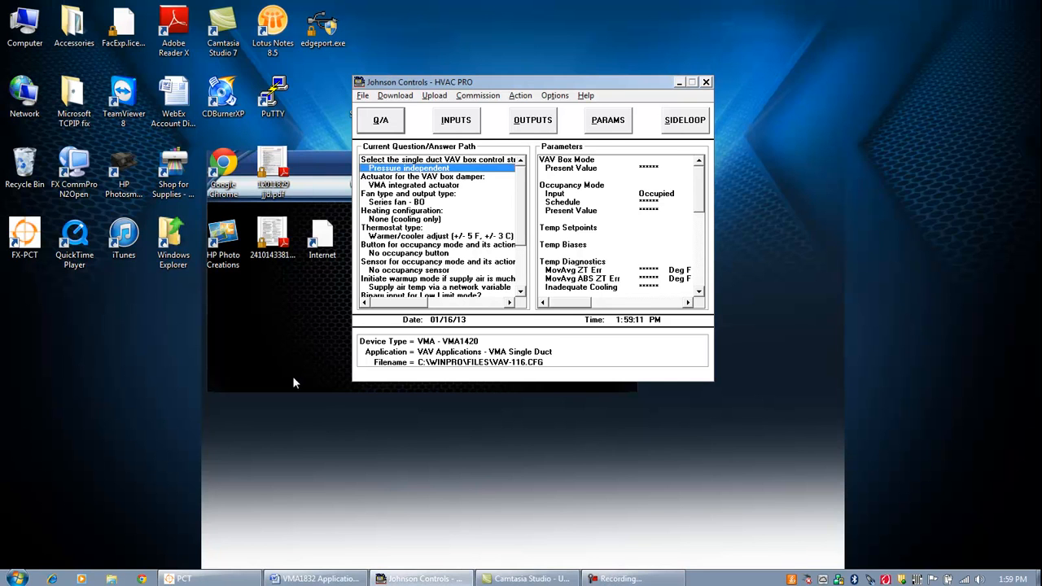
pyautogui.press('Down')
pyautogui.press('Down')
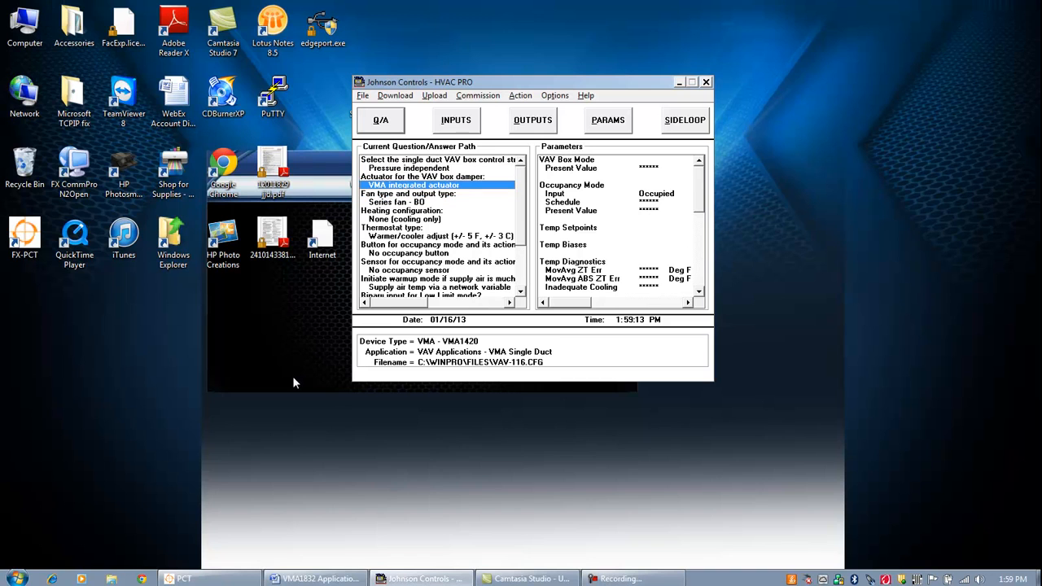
pyautogui.press('Down')
pyautogui.press('Down')
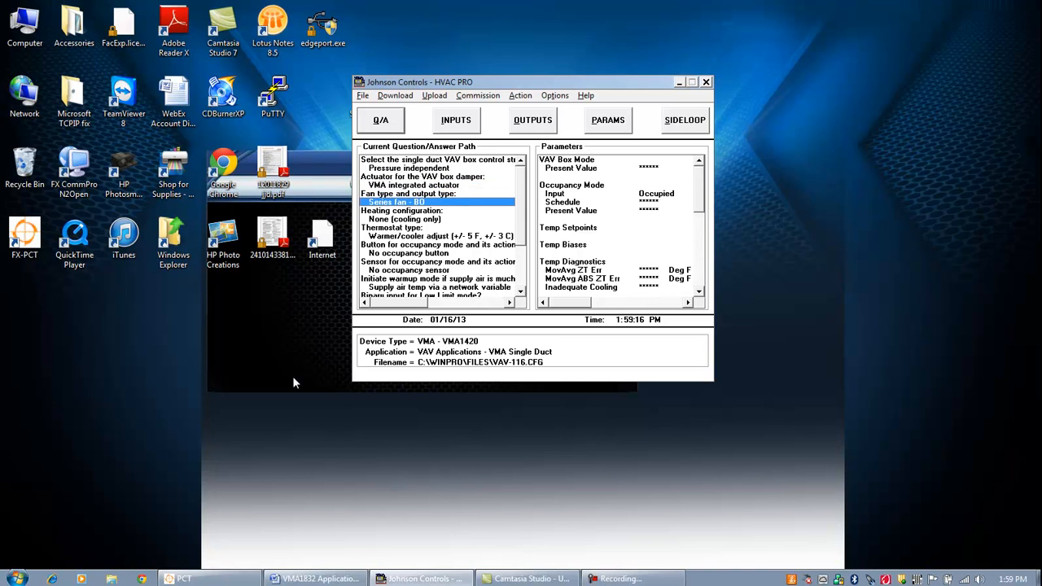
pyautogui.press('Down')
pyautogui.press('Down')
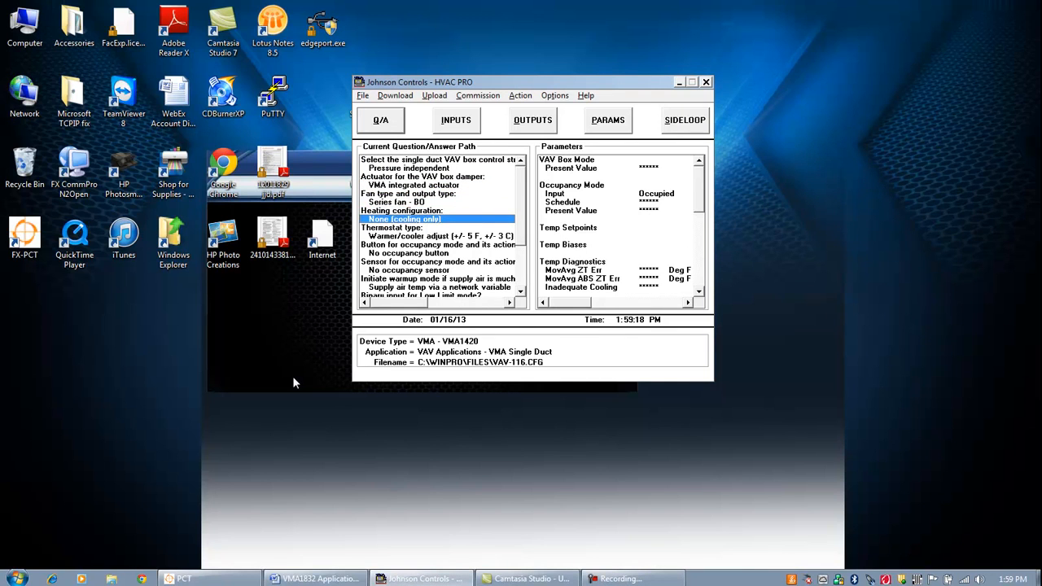
pyautogui.press('Down')
pyautogui.press('Down')
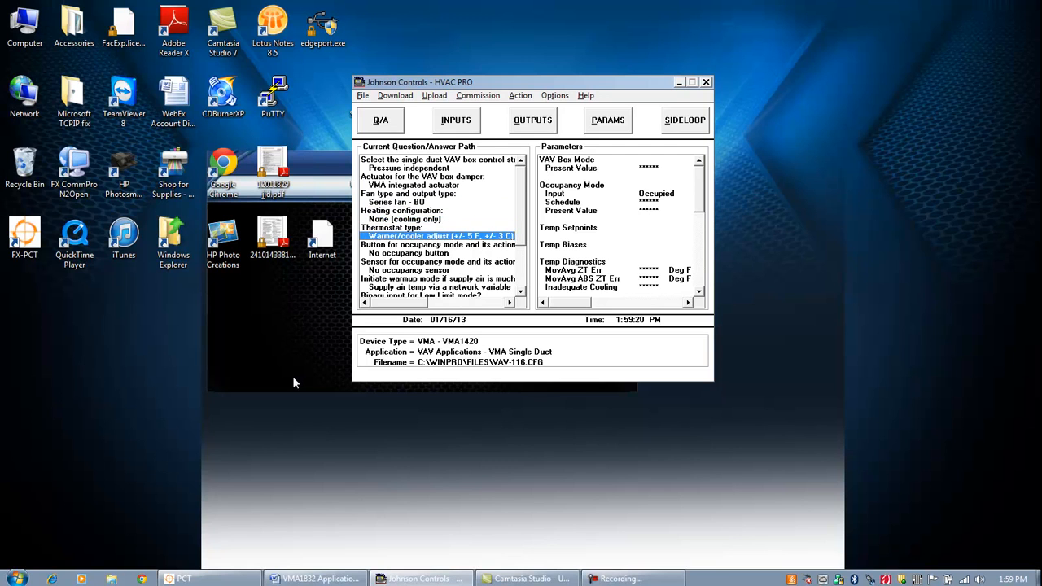
pyautogui.press('Down')
pyautogui.press('Down')
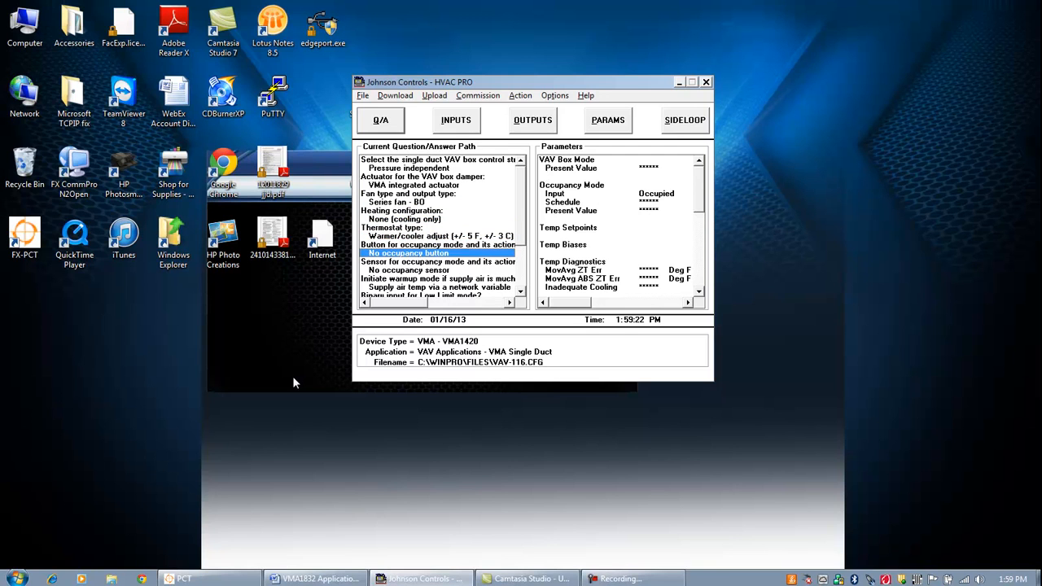
pyautogui.press('Down')
pyautogui.press('Down')
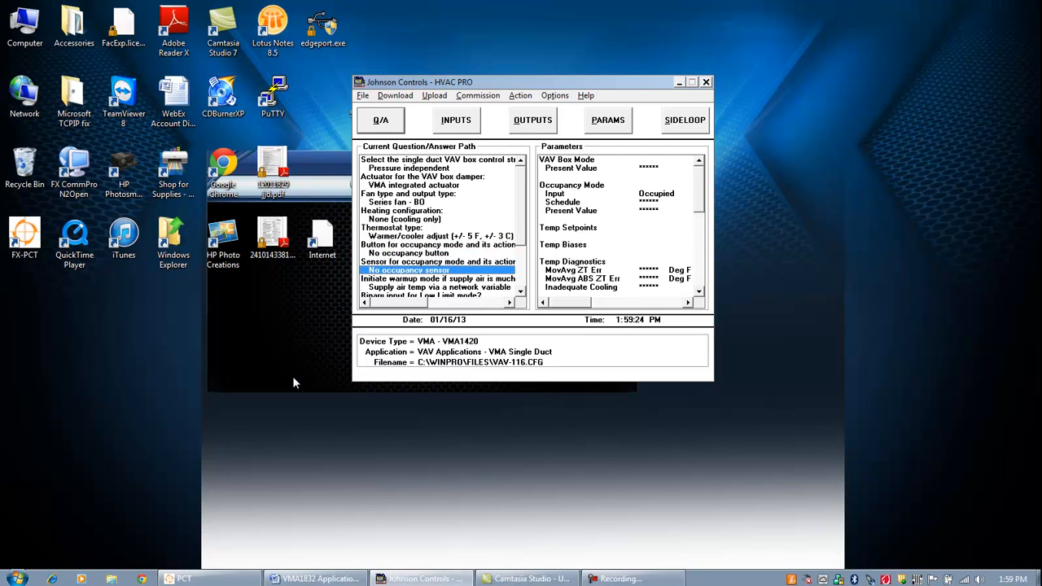
pyautogui.press('Down')
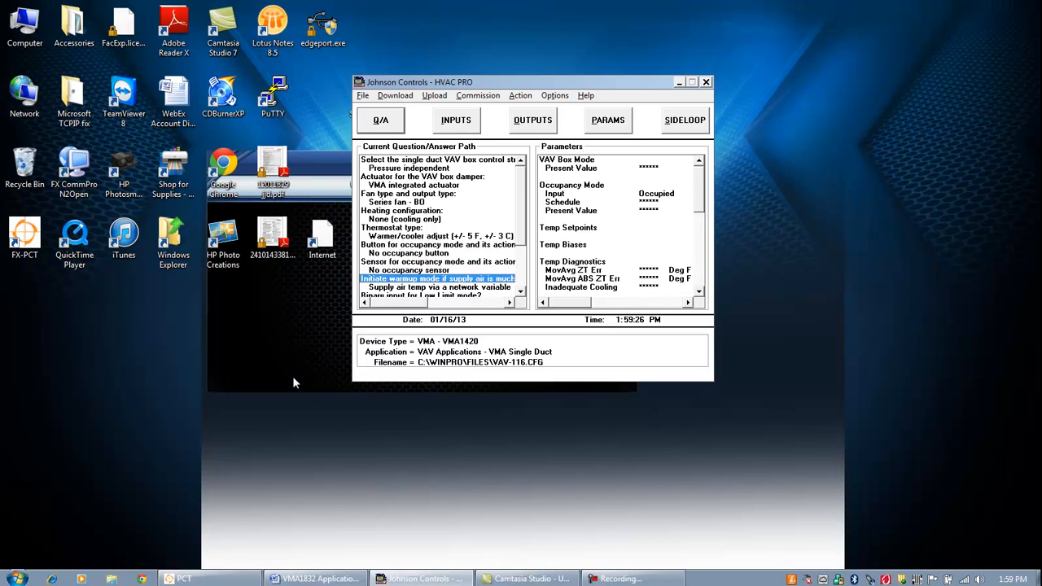
pyautogui.press('Down')
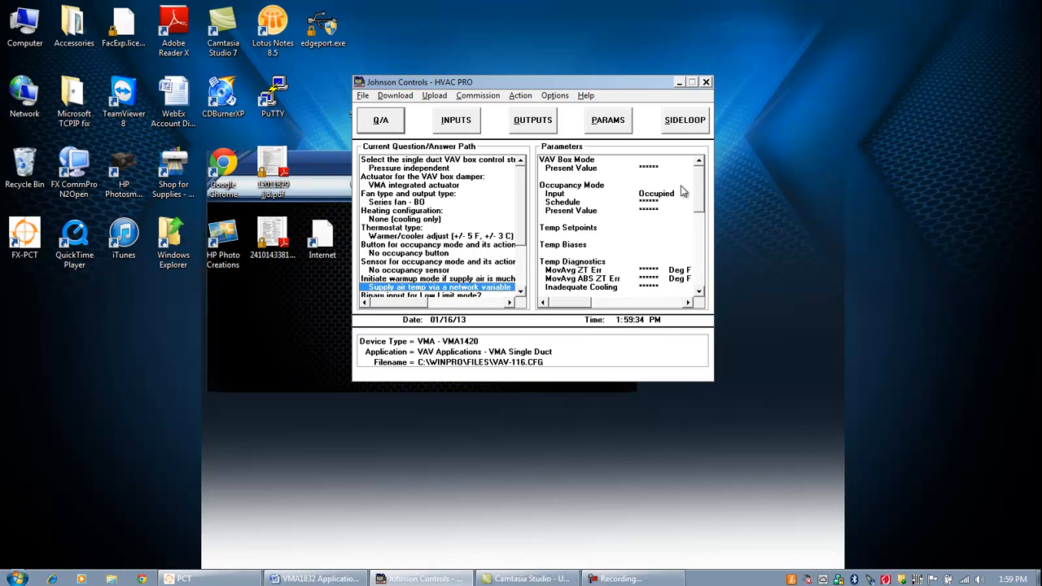
# Expand the Supply Flow Config and Flow Setpoints parameter groups to examine the box area, pickup gain and flow limits.
pyautogui.moveTo(698, 193); pyautogui.dragTo(698, 258)
pyautogui.doubleClick(586, 236)
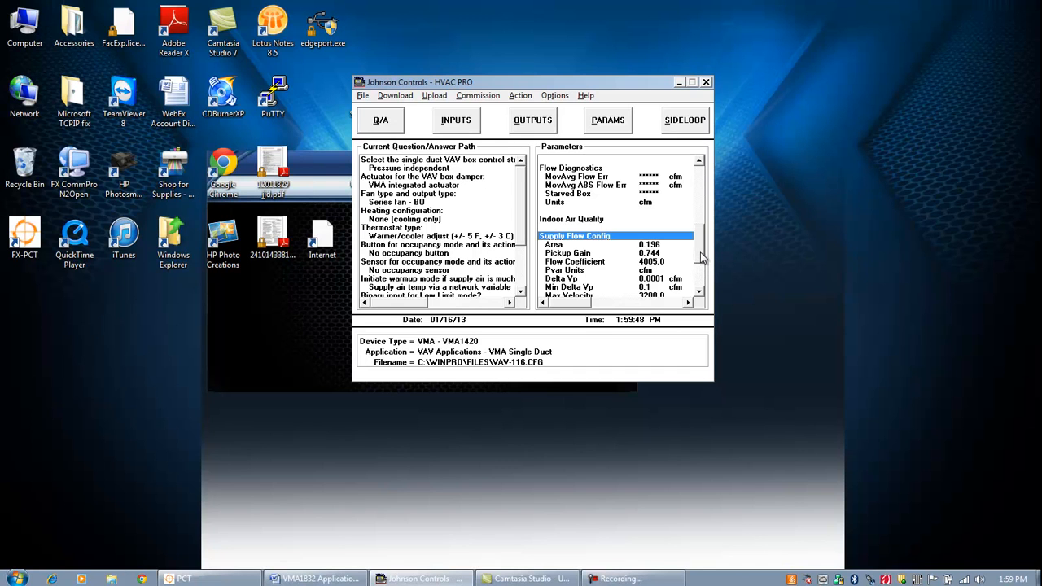
pyautogui.moveTo(700, 253); pyautogui.dragTo(695, 229)
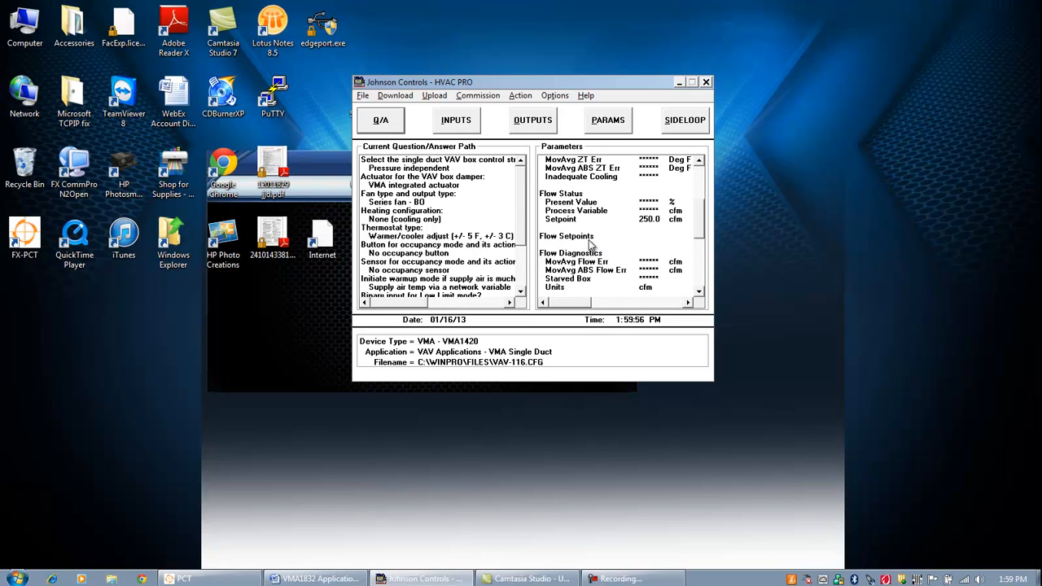
pyautogui.doubleClick(590, 237)
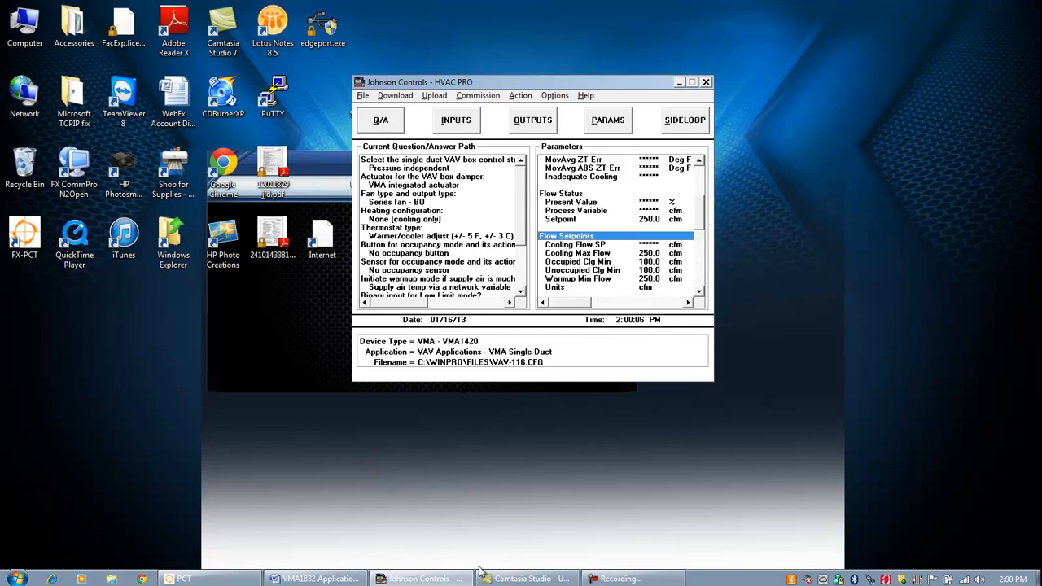
# Switch to PCT and create a new system named N2PCV-Tree5 with type VAV, configuration Single Duct and Imperial units.
pyautogui.click(241, 580)
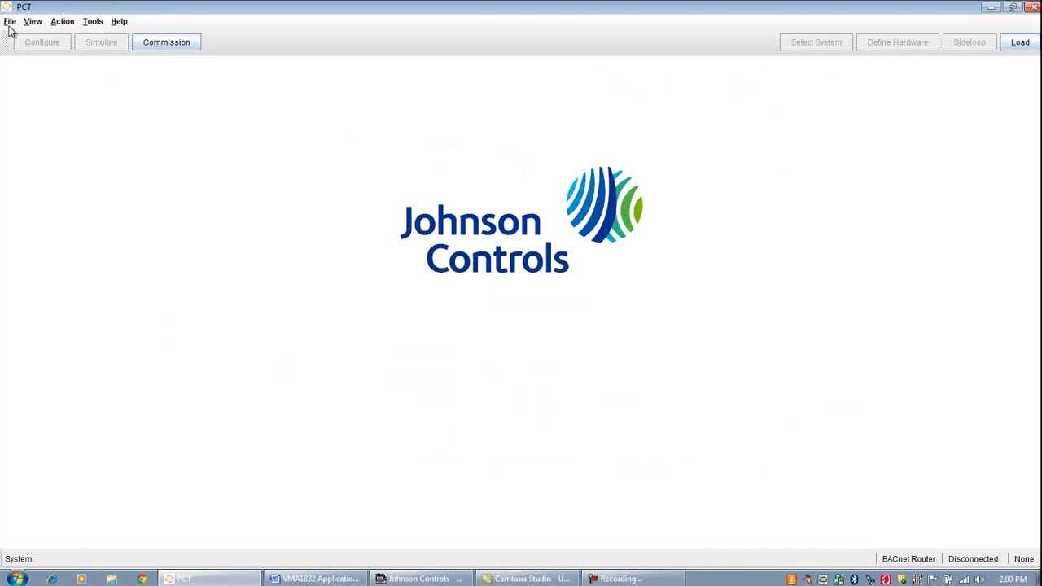
pyautogui.click(9, 22)
pyautogui.click(11, 37)
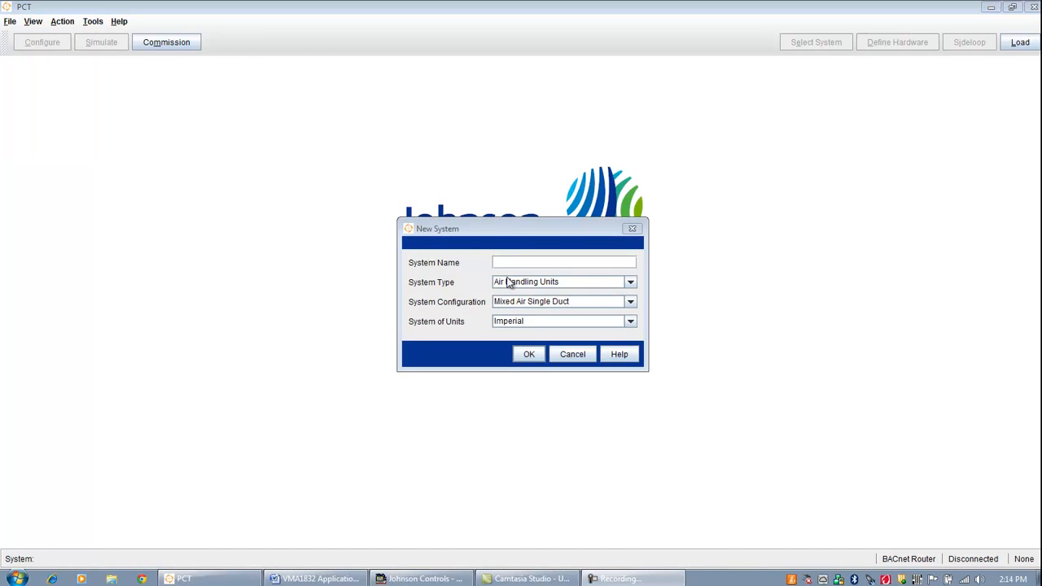
pyautogui.click(511, 264)
pyautogui.write('N2PCV-Tree')
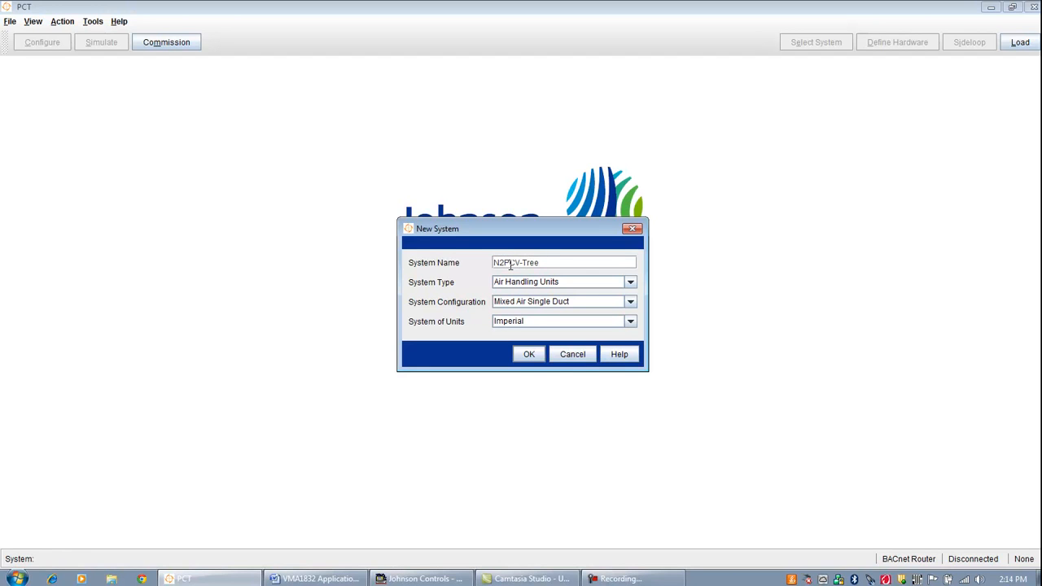
pyautogui.write('5')
pyautogui.click(631, 281)
pyautogui.click(555, 340)
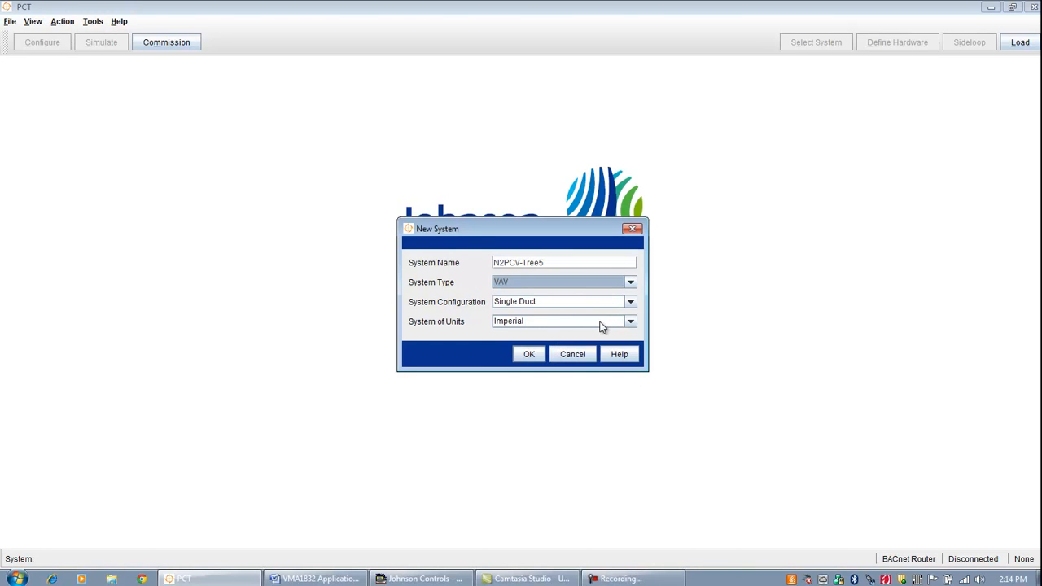
pyautogui.click(529, 355)
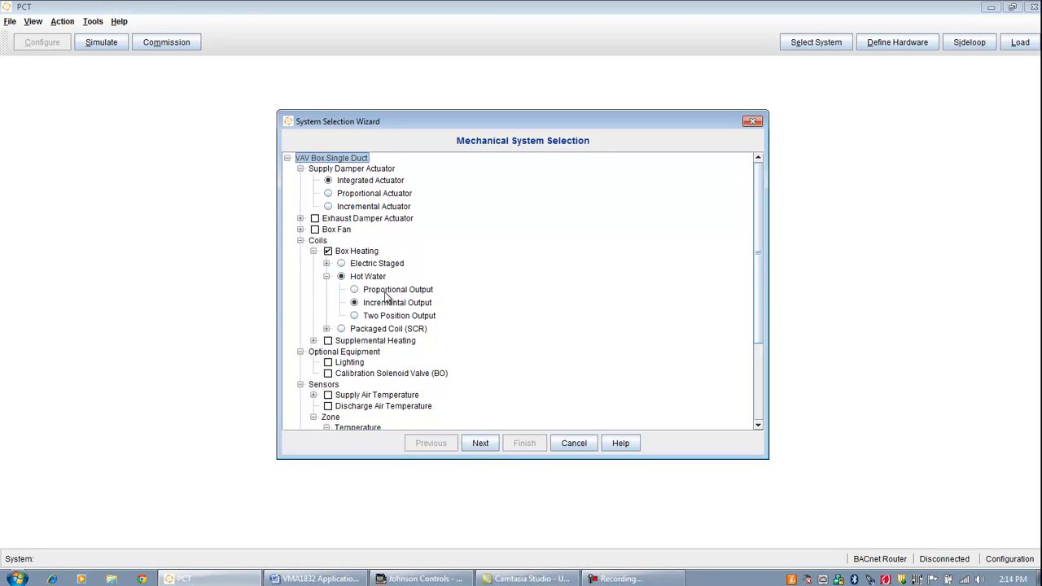
# Include a box fan of the Series Fan Single Speed type and exclude box heating from the mechanical system.
pyautogui.click(315, 230)
pyautogui.click(300, 230)
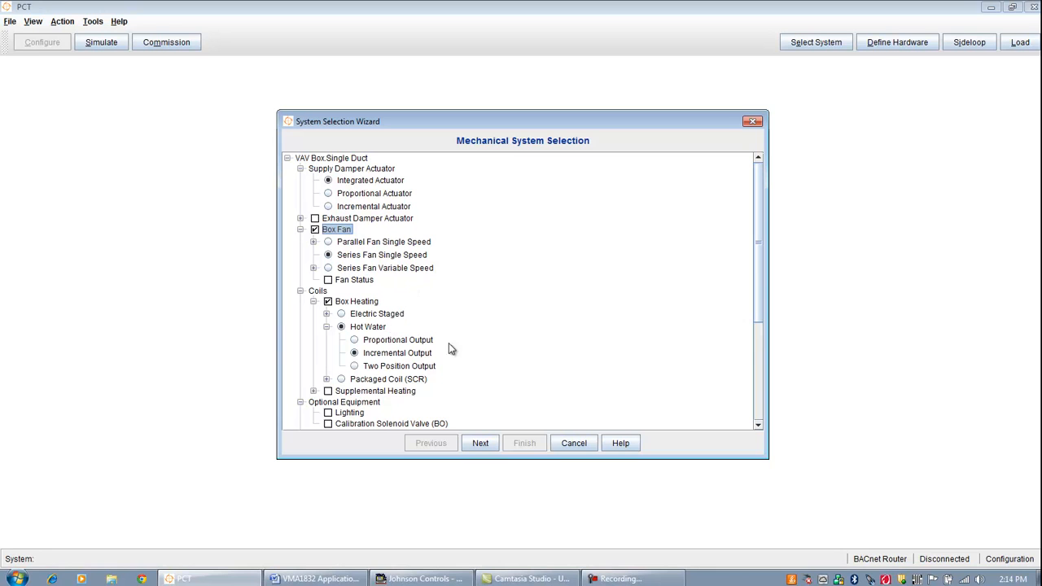
pyautogui.click(329, 301)
# Set the zone temperature setpoint adjustment to Warm Cool Adjust and finish the wizard with the default control logic.
pyautogui.moveTo(760, 290); pyautogui.dragTo(766, 396)
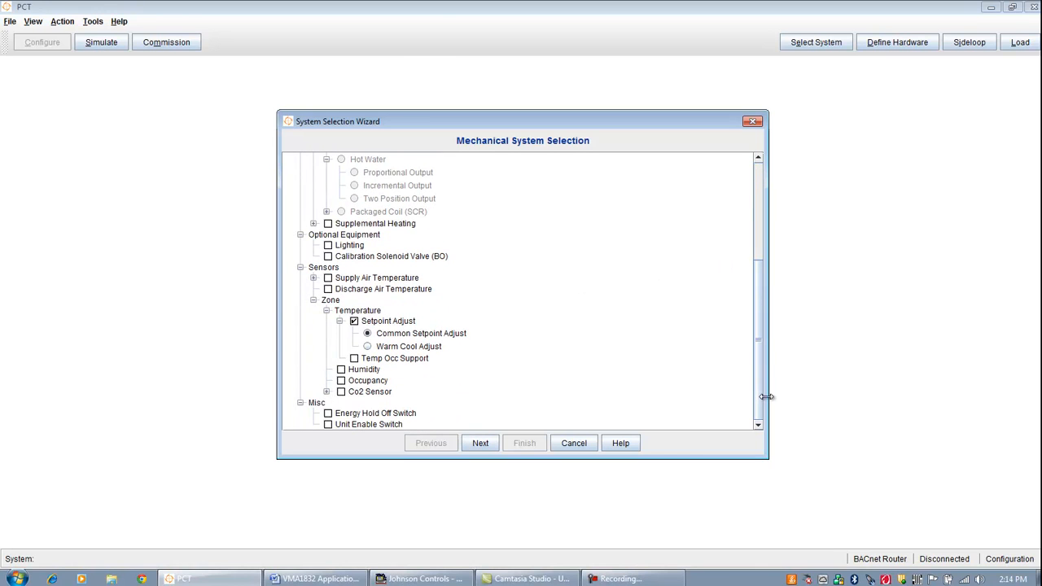
pyautogui.click(313, 278)
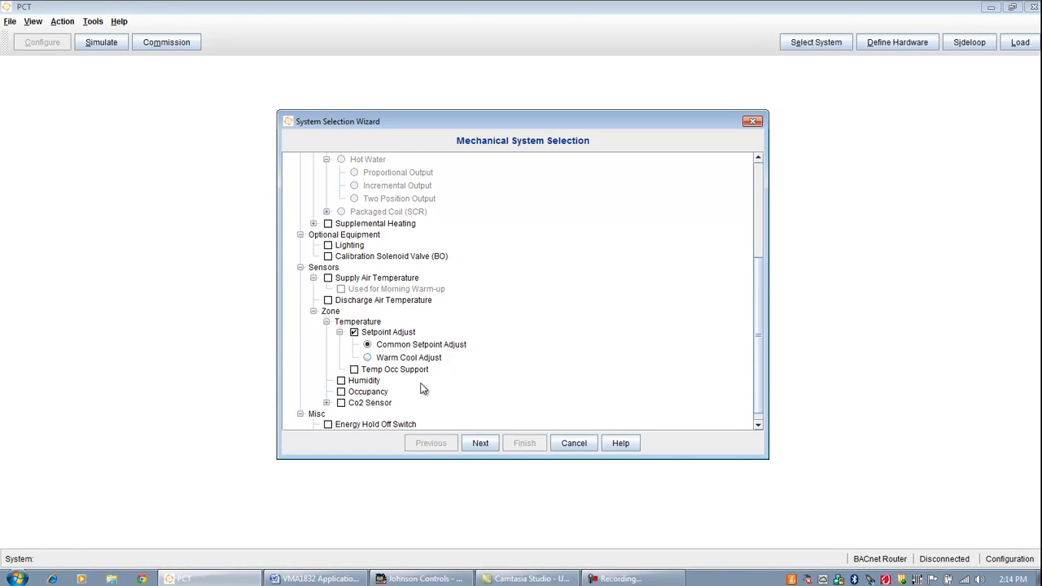
pyautogui.click(367, 358)
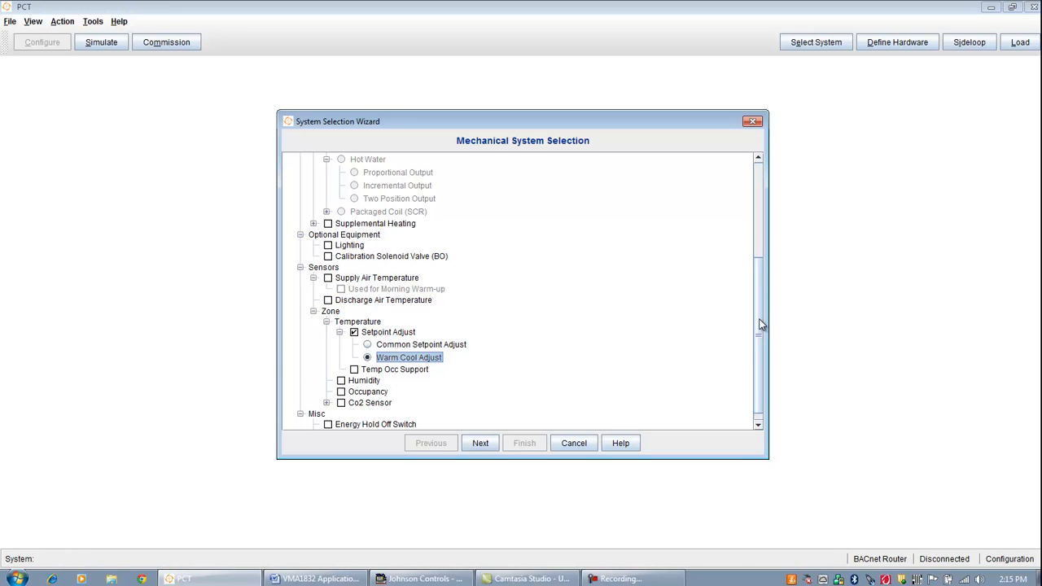
pyautogui.moveTo(760, 324); pyautogui.dragTo(758, 342)
pyautogui.click(478, 442)
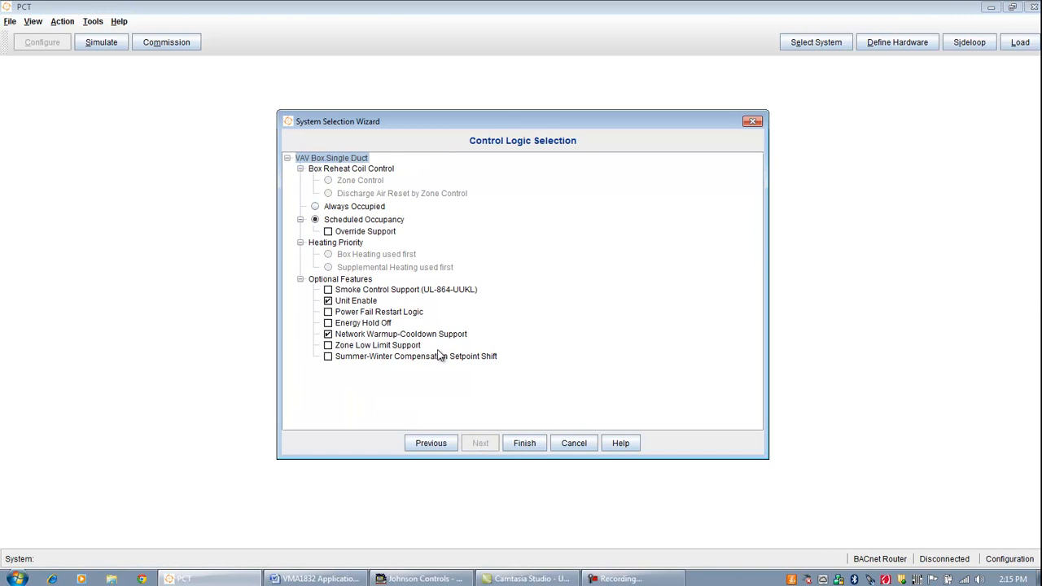
pyautogui.click(522, 442)
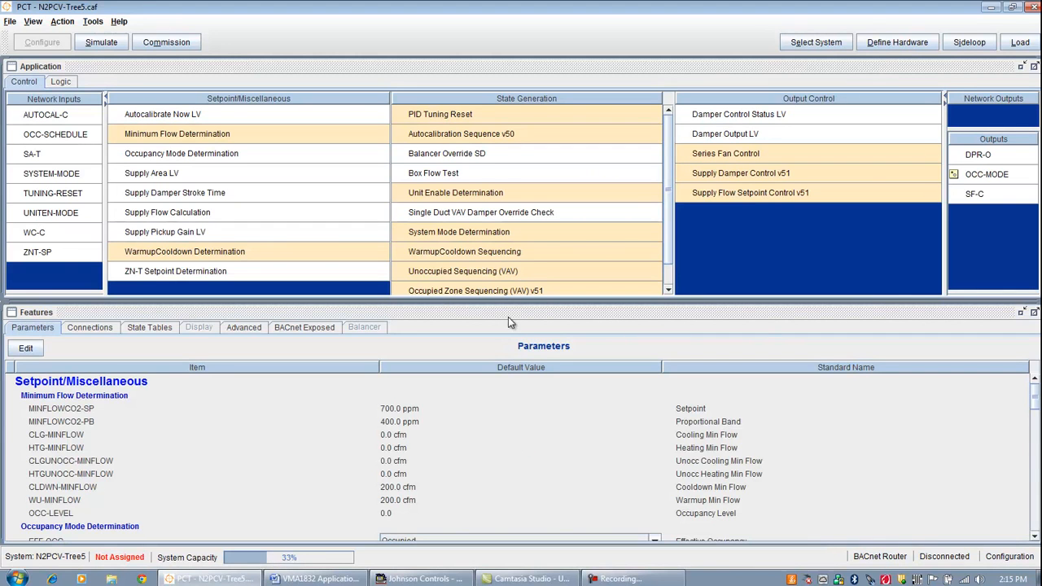
# Change the signal of the ZN-T zone temperature input to Nickel 1K RTD.
pyautogui.moveTo(506, 299); pyautogui.dragTo(528, 485)
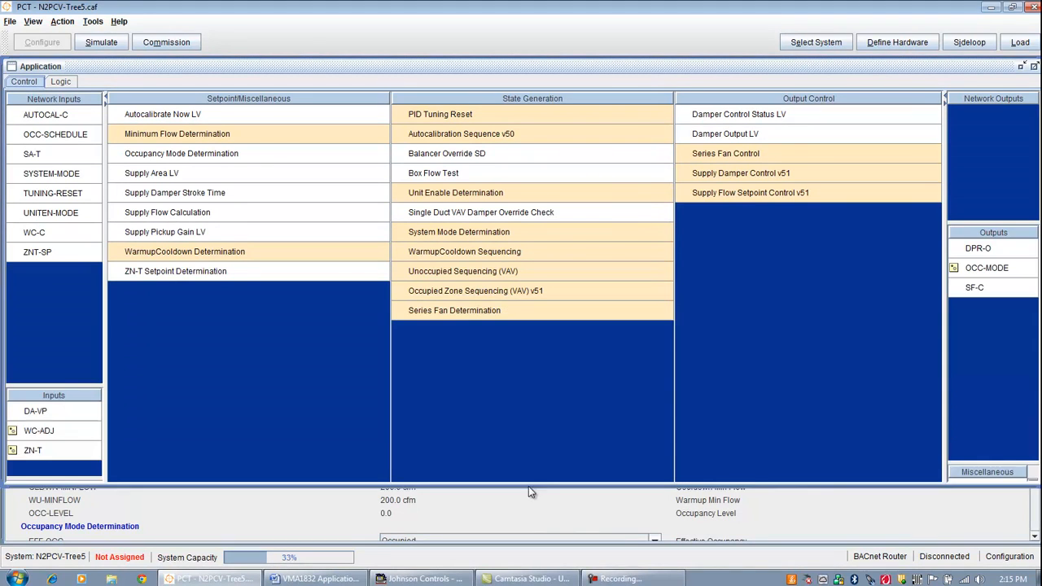
pyautogui.click(50, 453)
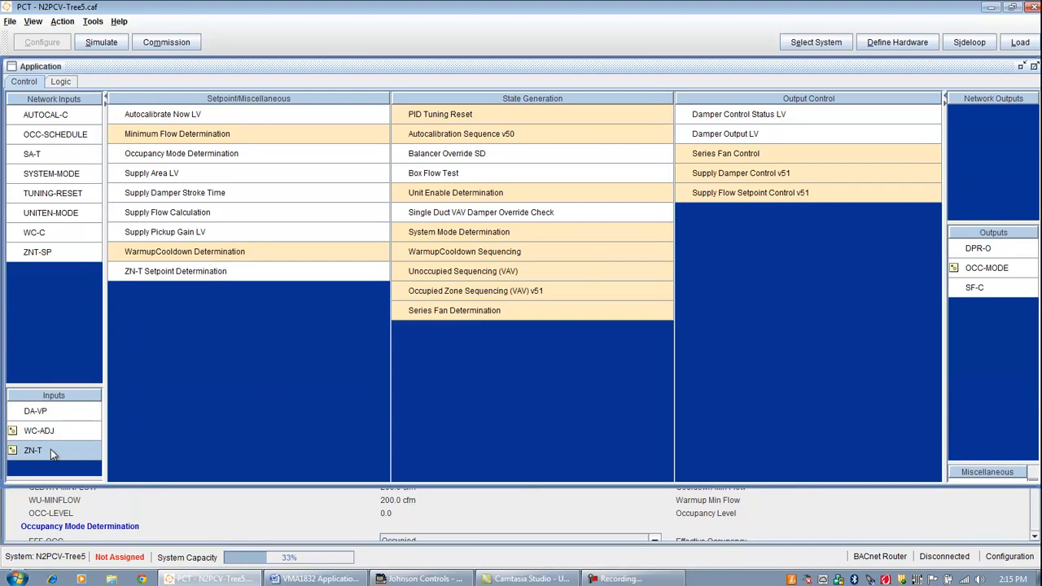
pyautogui.rightClick(51, 452)
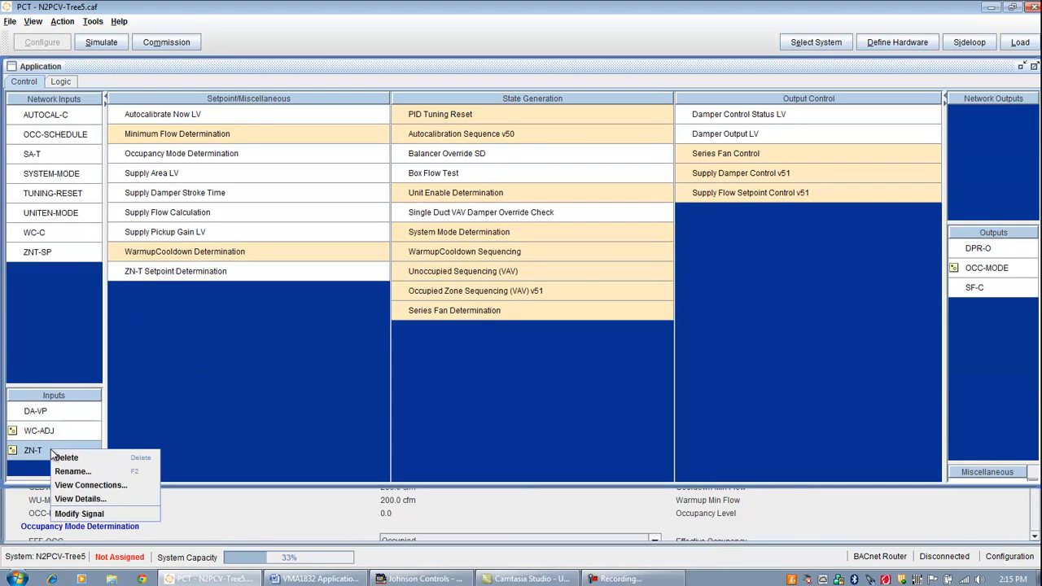
pyautogui.click(79, 514)
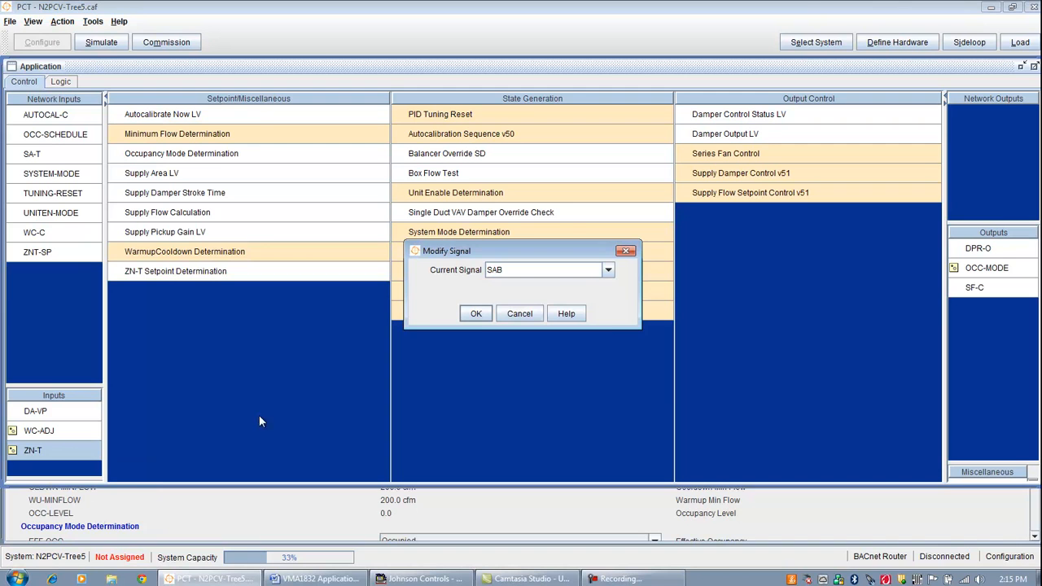
pyautogui.click(607, 271)
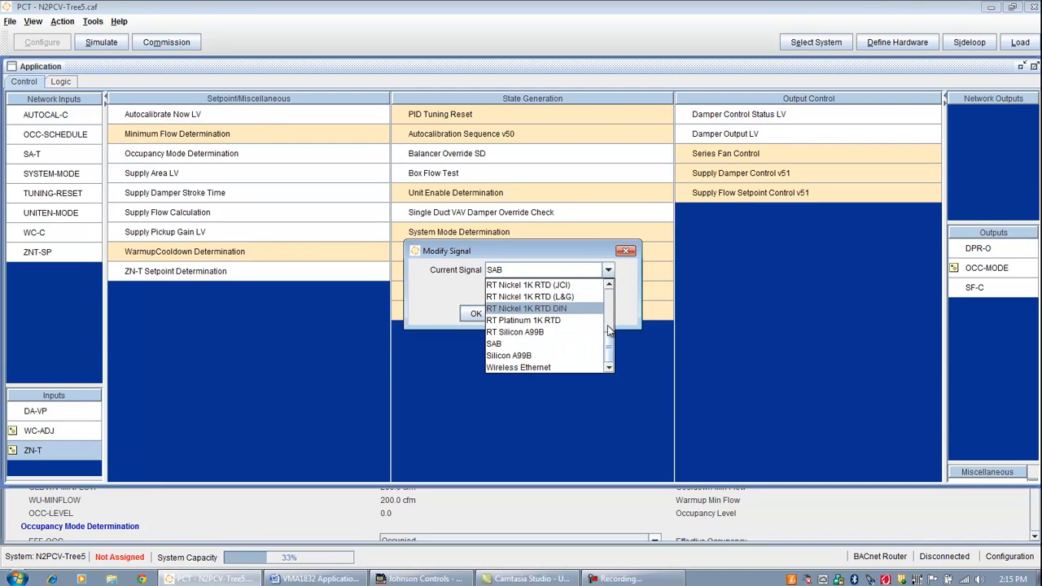
pyautogui.moveTo(610, 345); pyautogui.dragTo(615, 310)
pyautogui.click(512, 307)
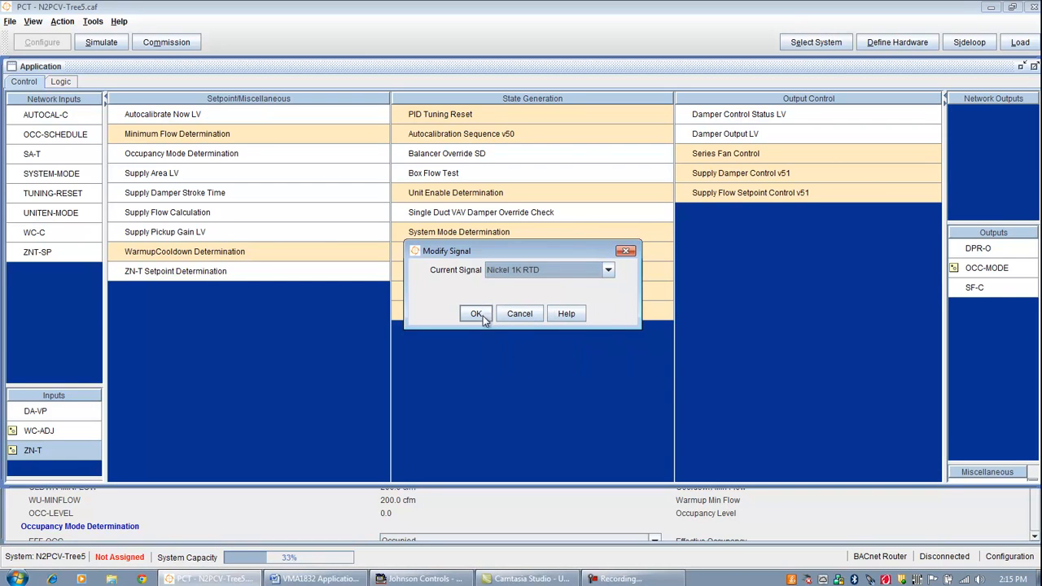
pyautogui.click(476, 315)
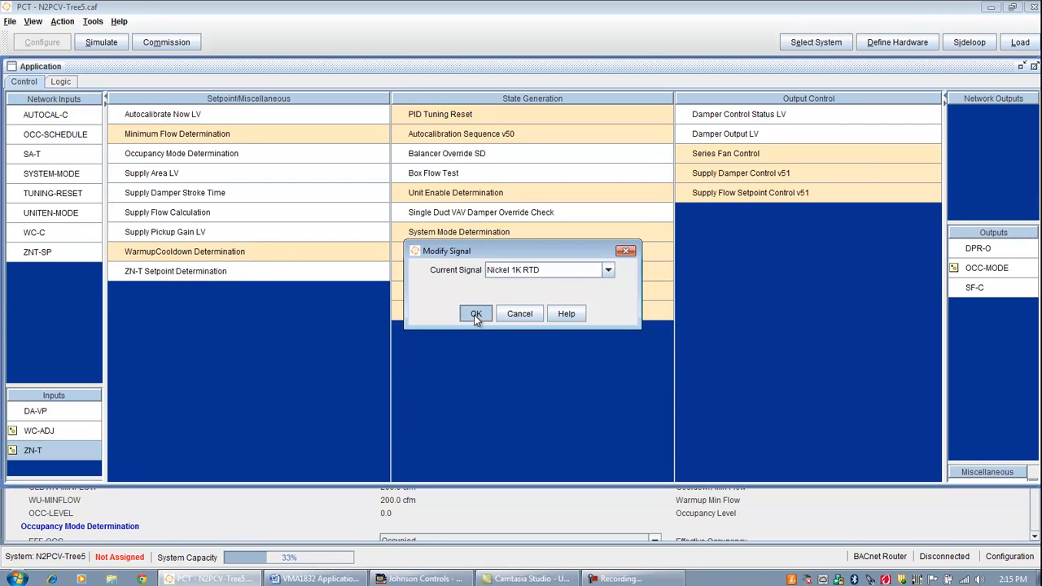
pyautogui.click(476, 316)
# Change the signal of the WC-ADJ warmer/cooler adjust input to Resistive.
pyautogui.click(59, 430)
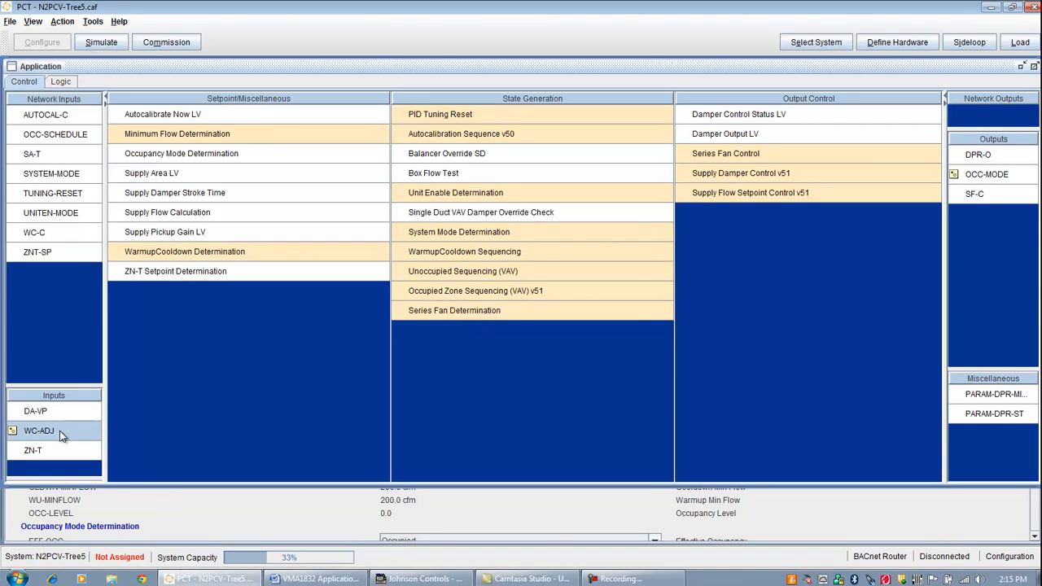
pyautogui.rightClick(60, 430)
pyautogui.click(93, 495)
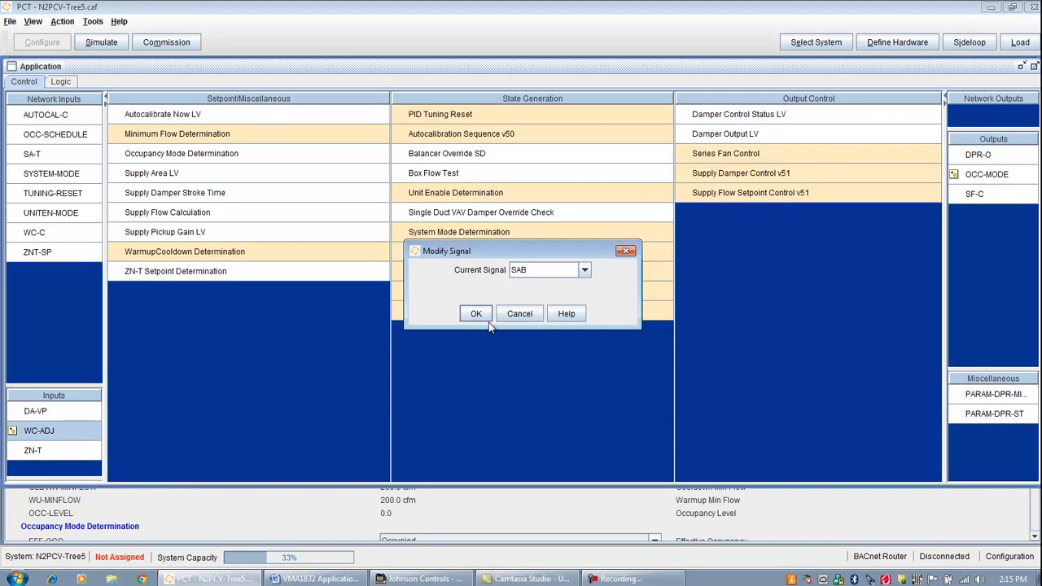
pyautogui.click(585, 274)
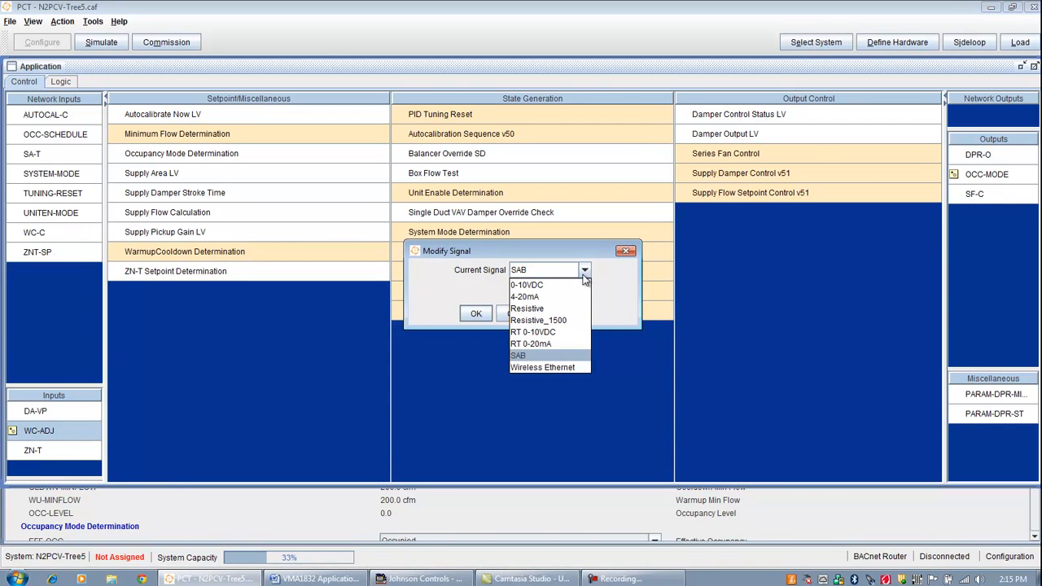
pyautogui.click(559, 310)
pyautogui.click(476, 316)
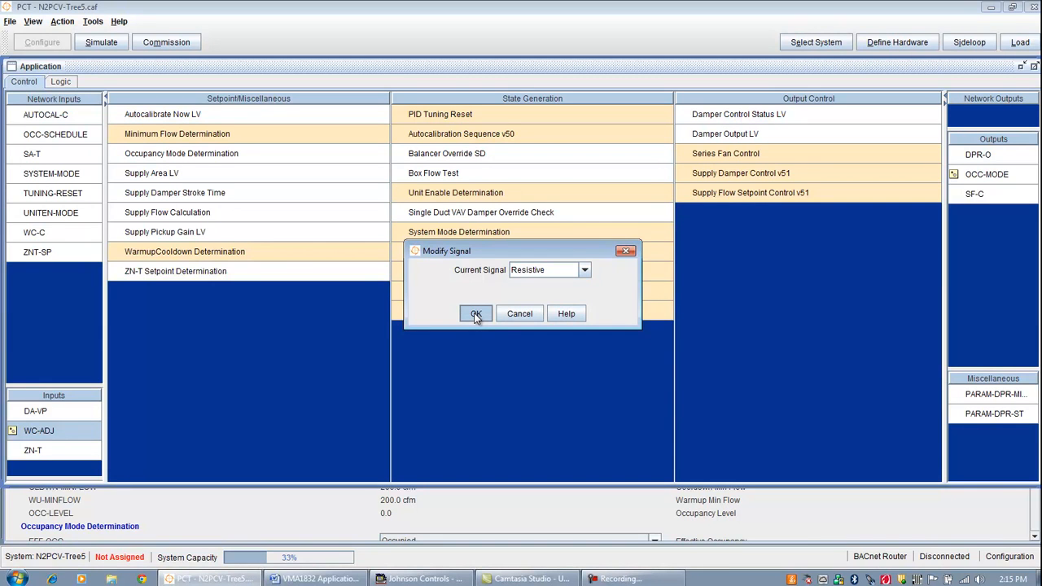
pyautogui.click(476, 314)
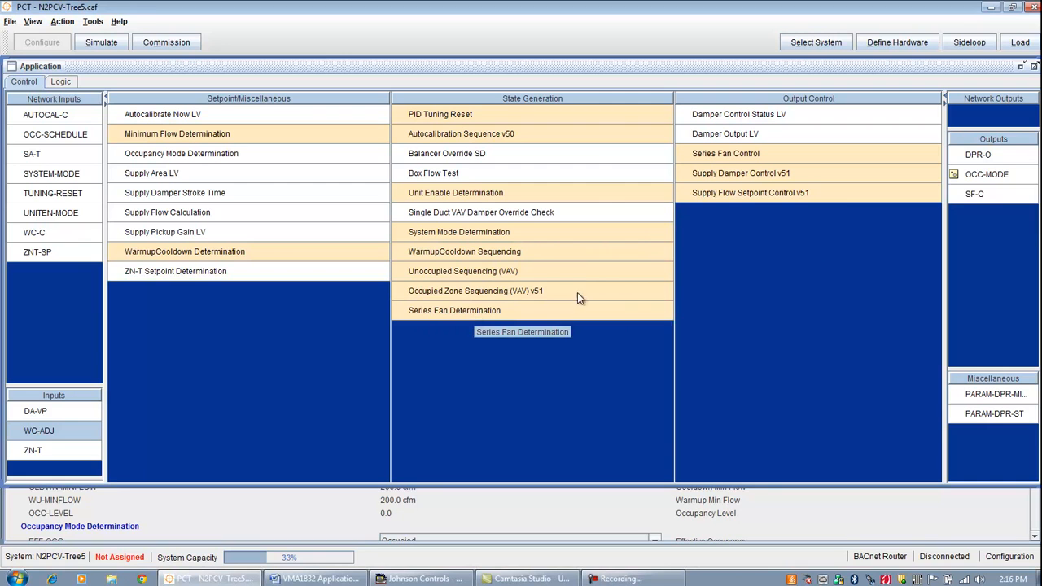
# Delete the OCC-MODE output from the application.
pyautogui.click(977, 178)
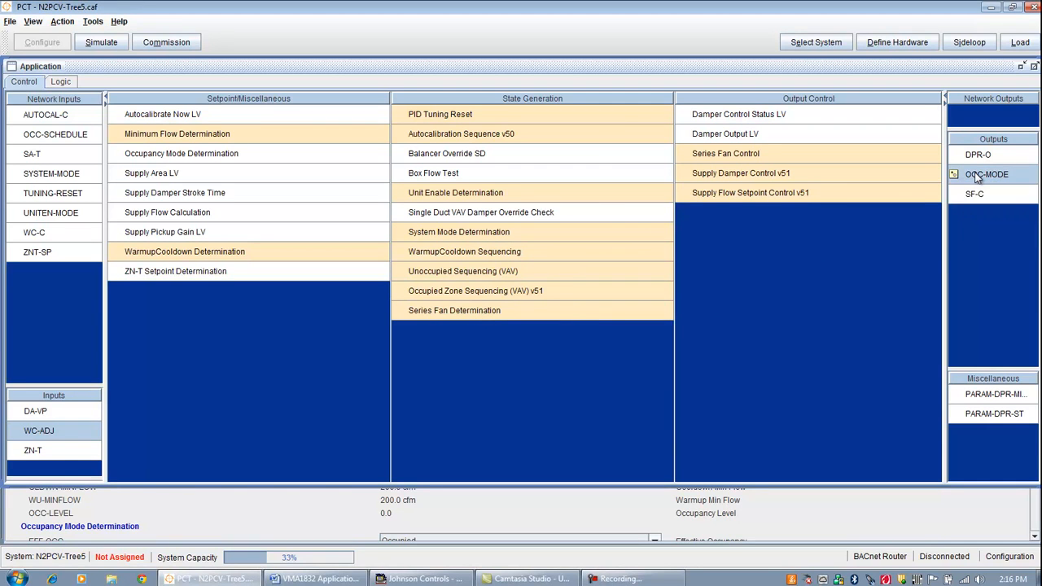
pyautogui.rightClick(978, 177)
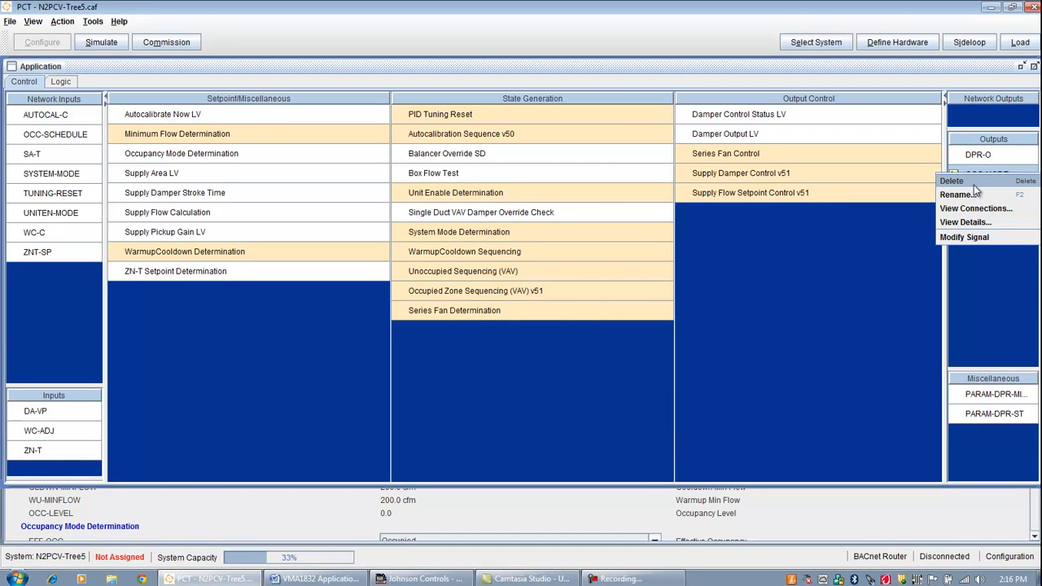
pyautogui.click(974, 185)
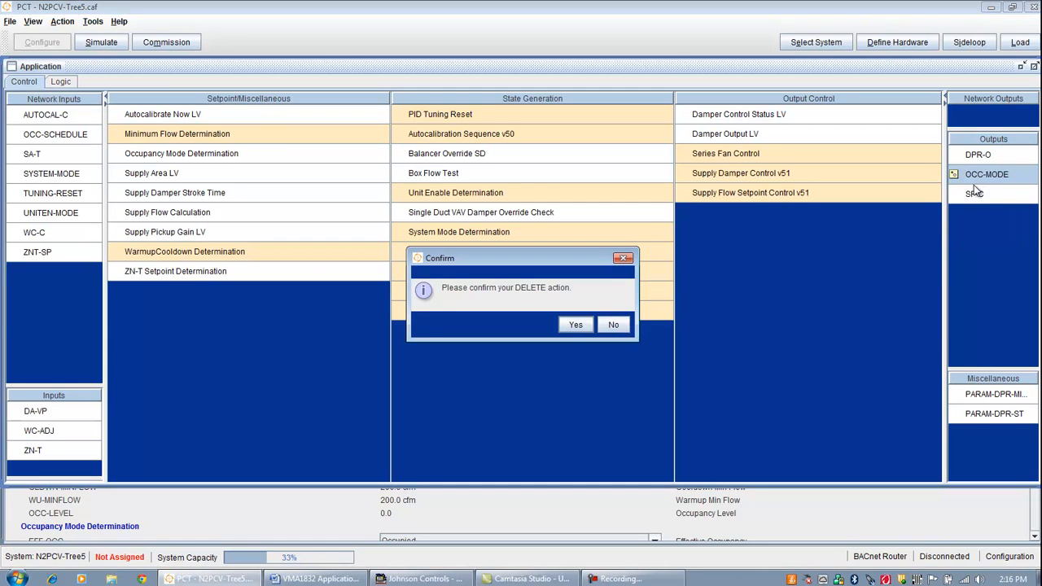
pyautogui.click(578, 326)
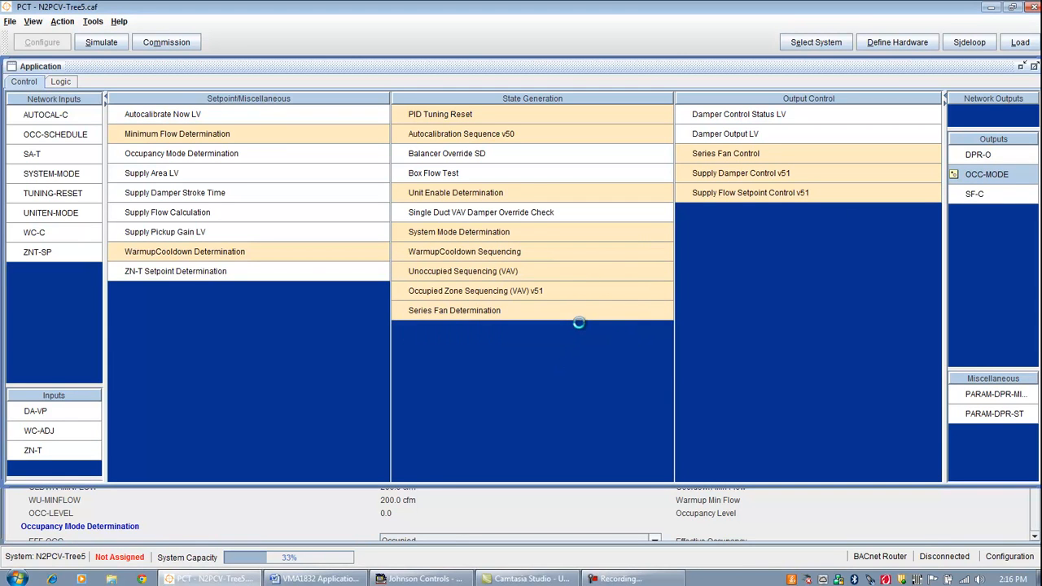
# In the Balancer Override SD details, set CLG-MAXFLOW to 250 cfm and both CLGOCC-MINFLOW and HTGOCC-MINFLOW to 100 cfm.
pyautogui.rightClick(522, 153)
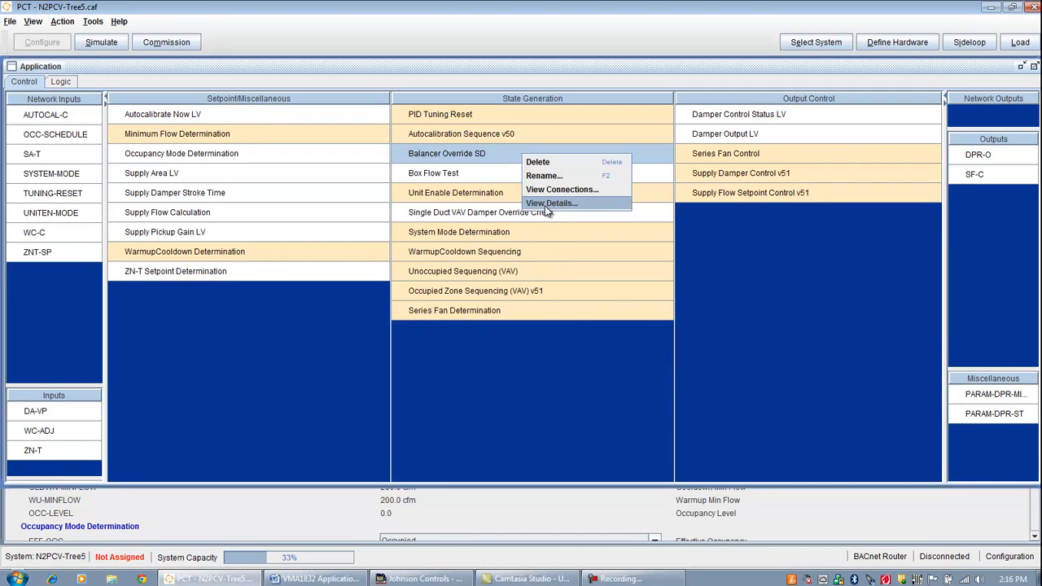
pyautogui.click(546, 205)
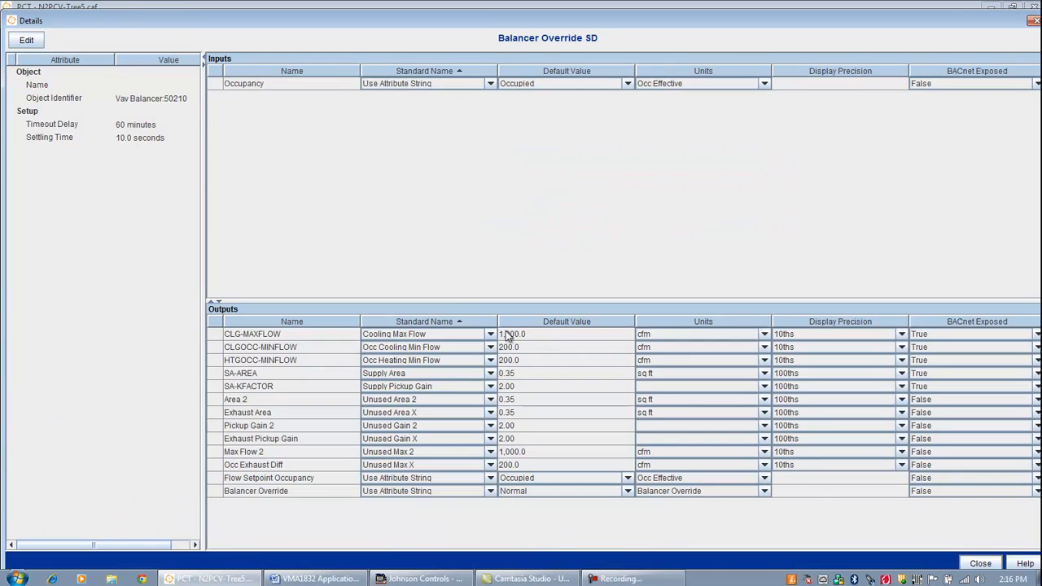
pyautogui.click(26, 40)
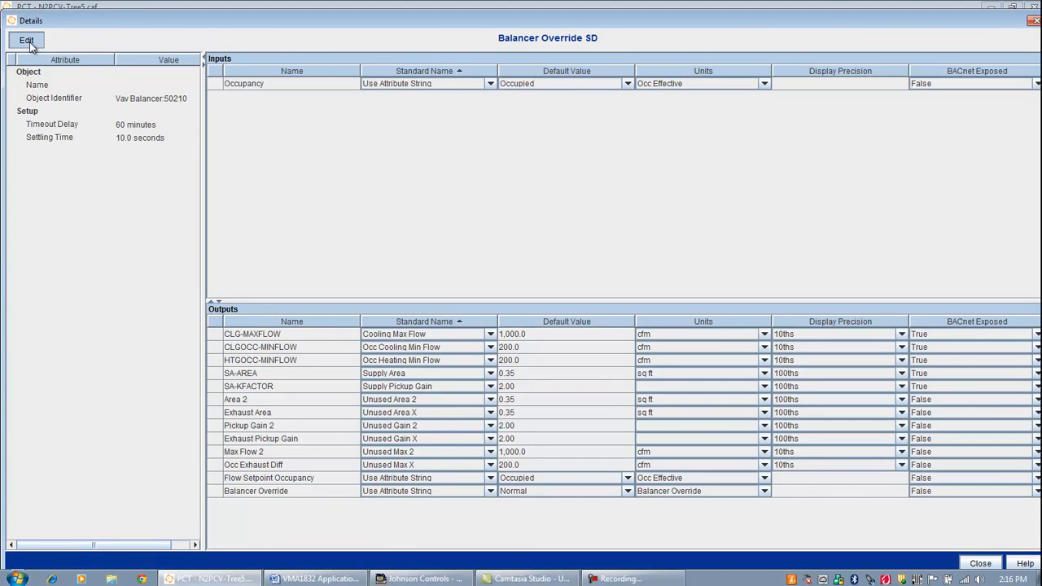
pyautogui.doubleClick(537, 334)
pyautogui.write('250')
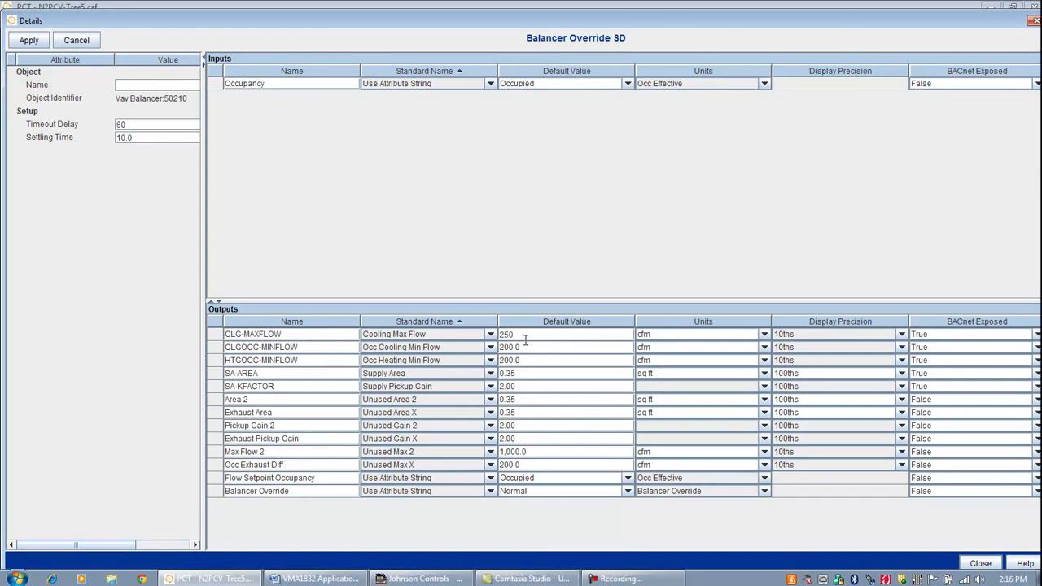
pyautogui.press('Return')
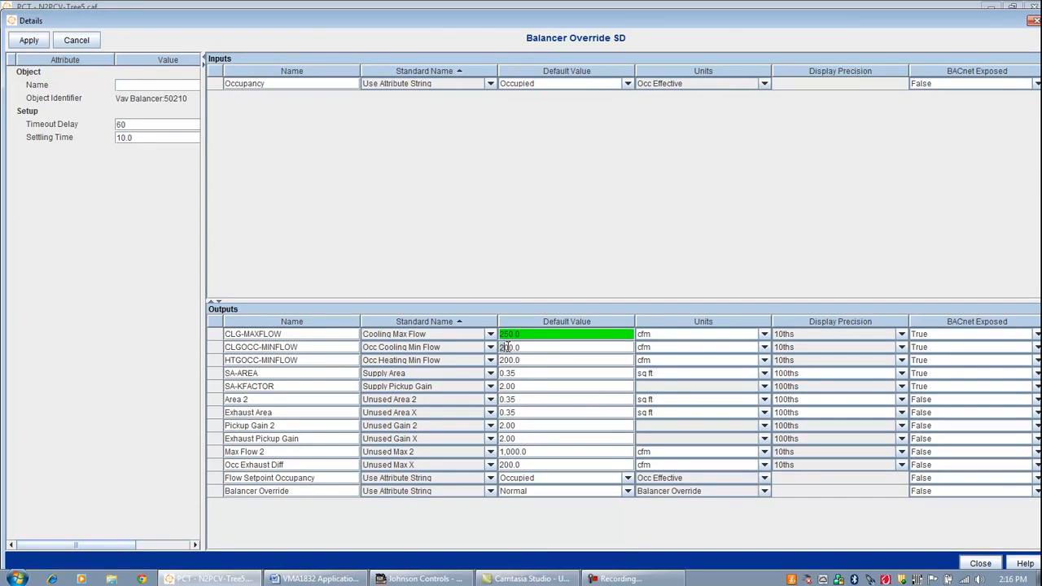
pyautogui.write('100')
pyautogui.press('Return')
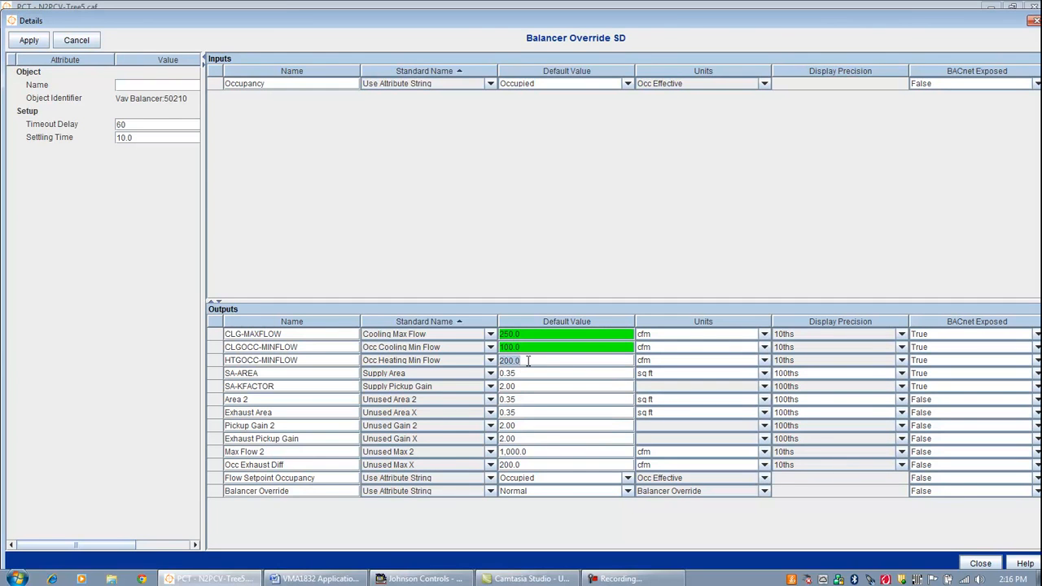
pyautogui.write('100')
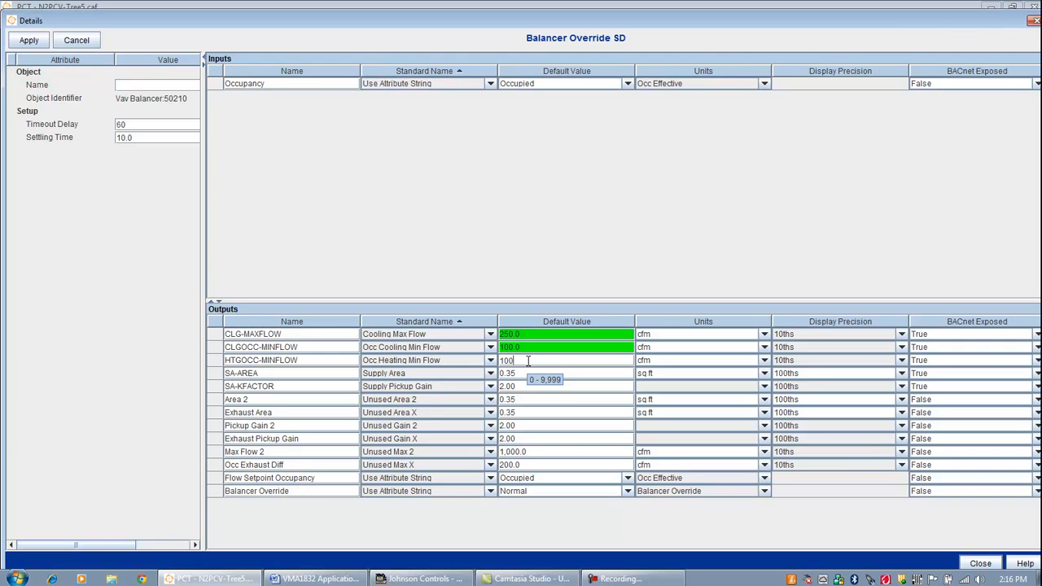
pyautogui.press('Return')
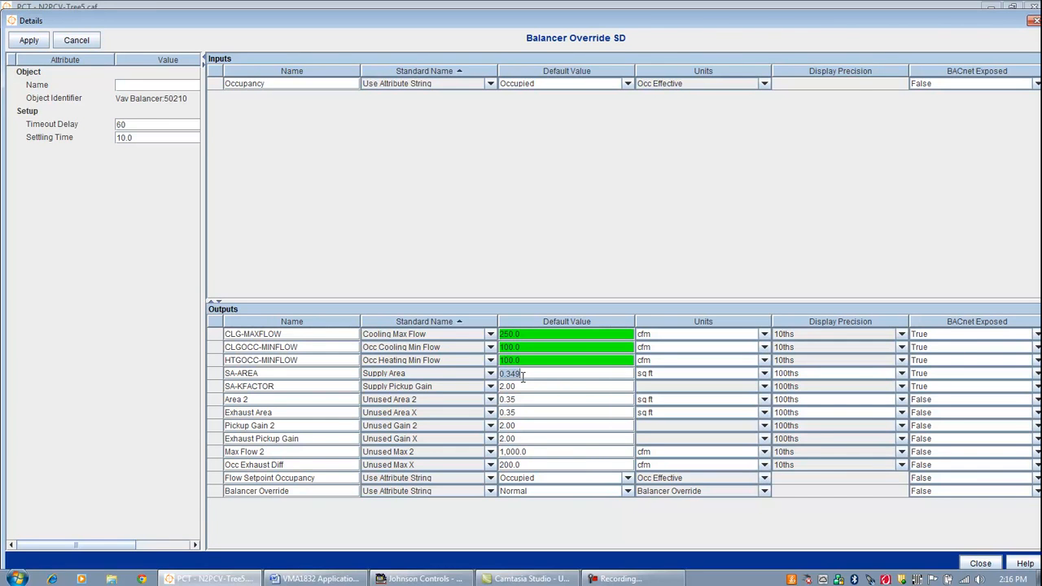
# Set SA-AREA to 0.196 sq ft and SA-KFACTOR to 0.744, and apply the Balancer Override SD changes.
pyautogui.write('.19')
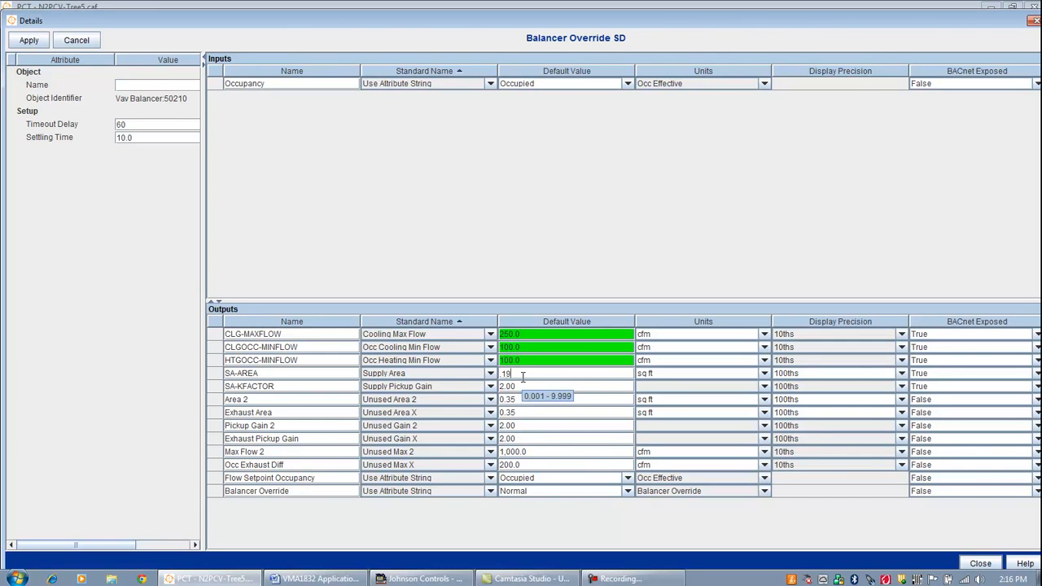
pyautogui.write('6')
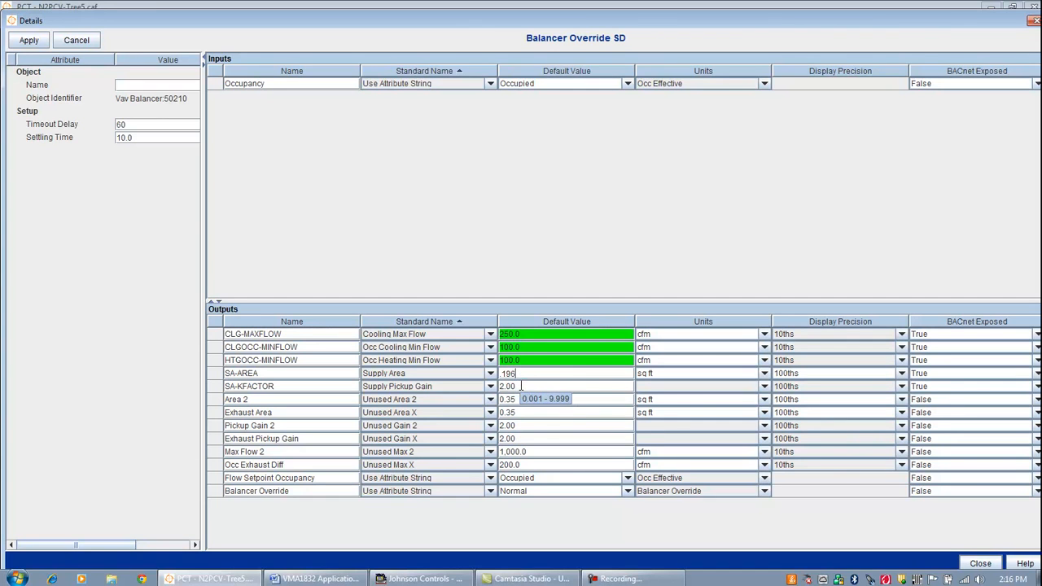
pyautogui.click(521, 387)
pyautogui.press('BackSpace')
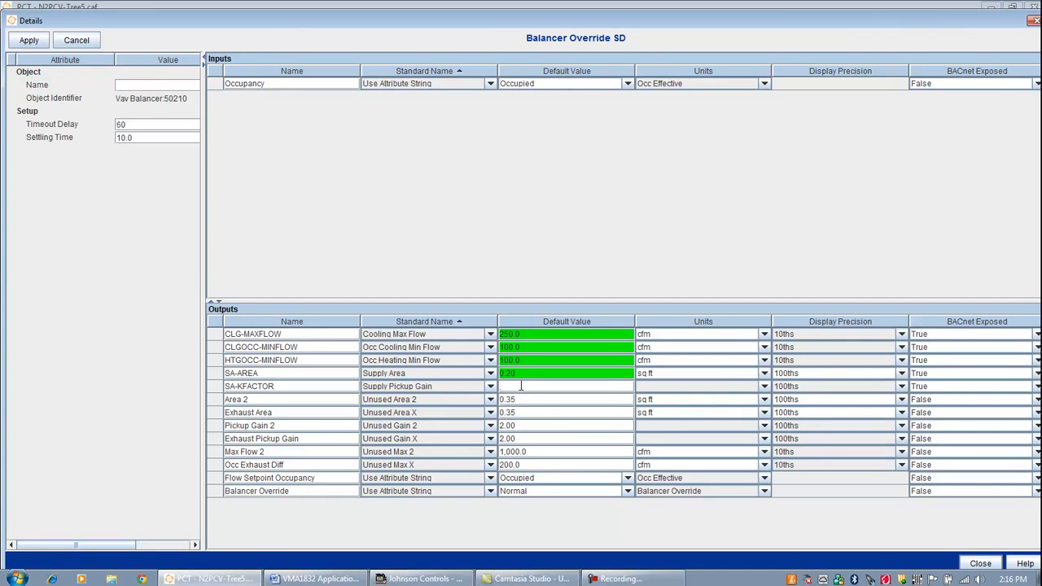
pyautogui.write('.744')
pyautogui.click(30, 41)
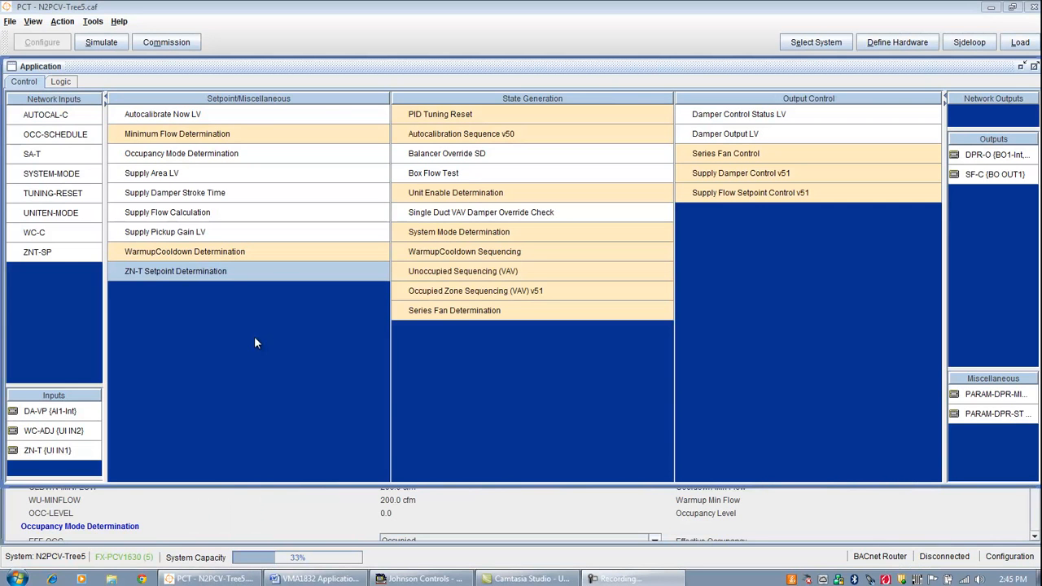
# Set the CLGOCC-SP default value to 72 deg F in the ZN-T Setpoint Determination details, apply it and close the details.
pyautogui.rightClick(260, 277)
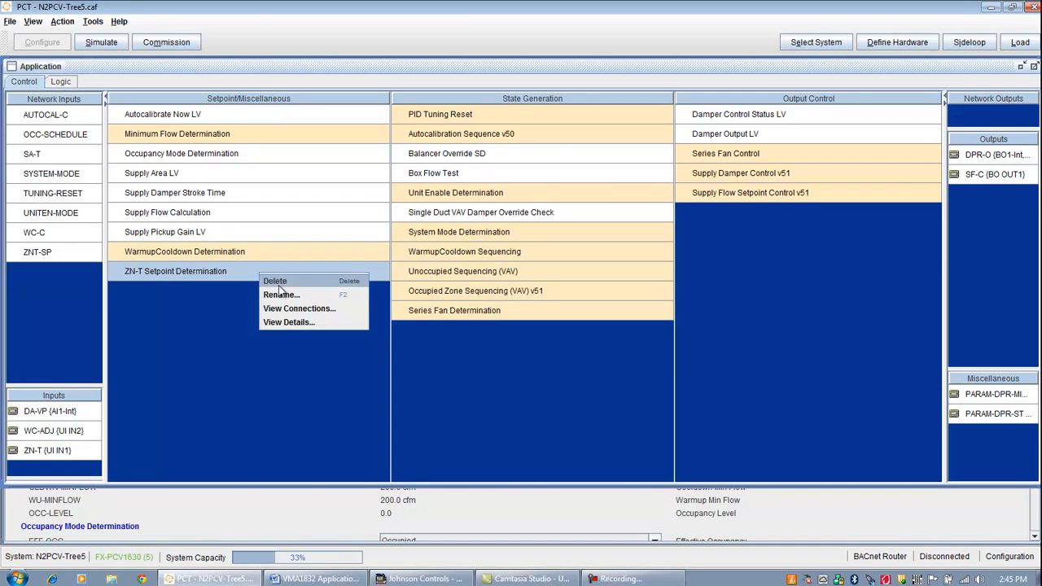
pyautogui.click(287, 322)
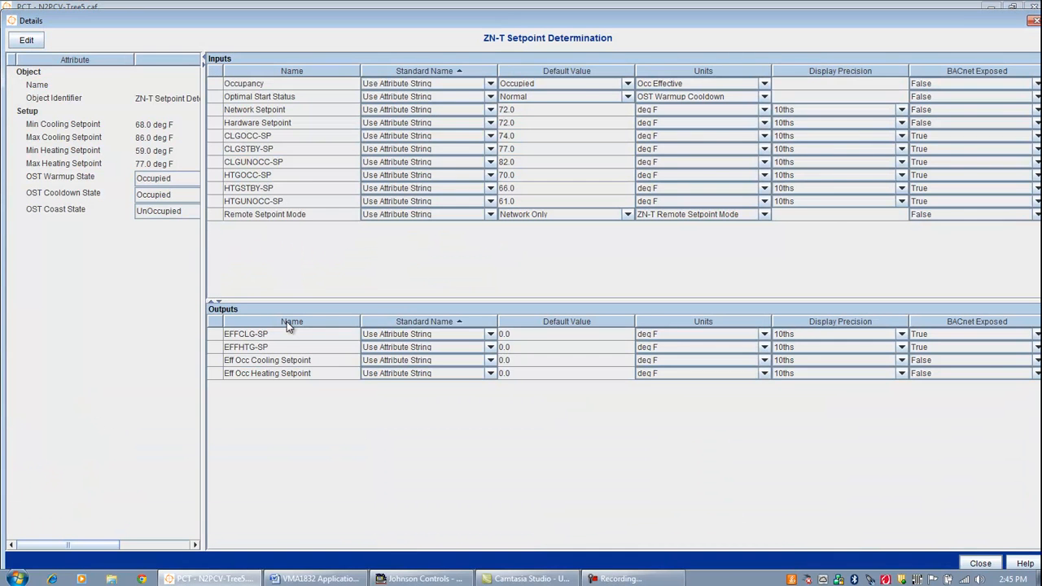
pyautogui.click(27, 41)
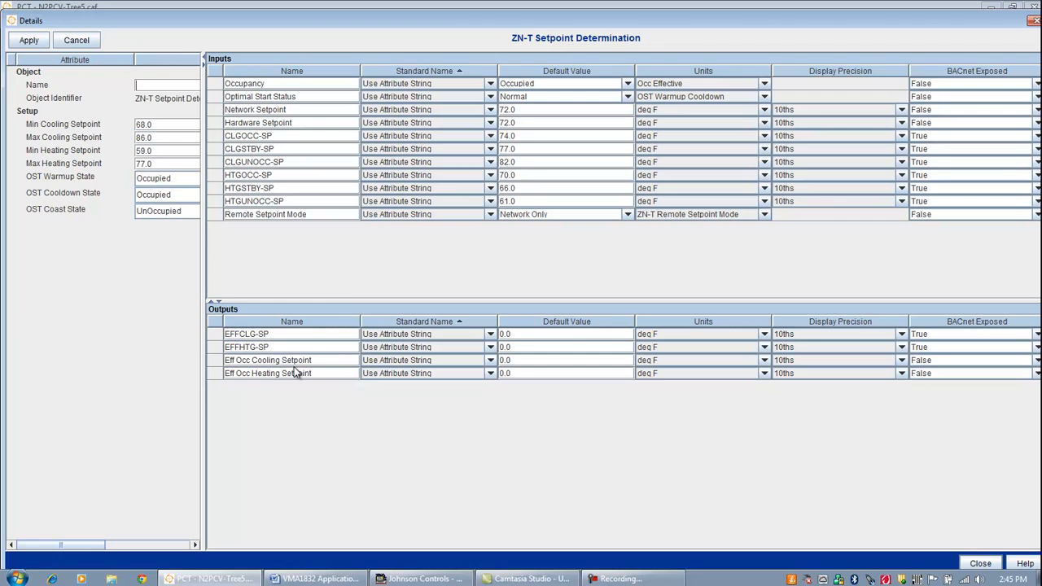
pyautogui.doubleClick(506, 136)
pyautogui.write('72')
pyautogui.press('Return')
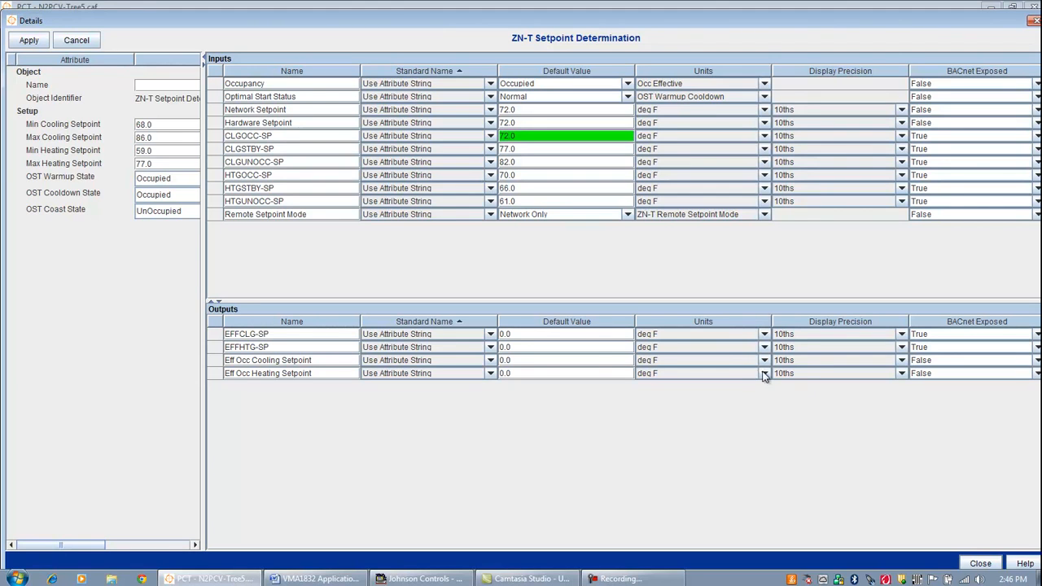
pyautogui.click(28, 41)
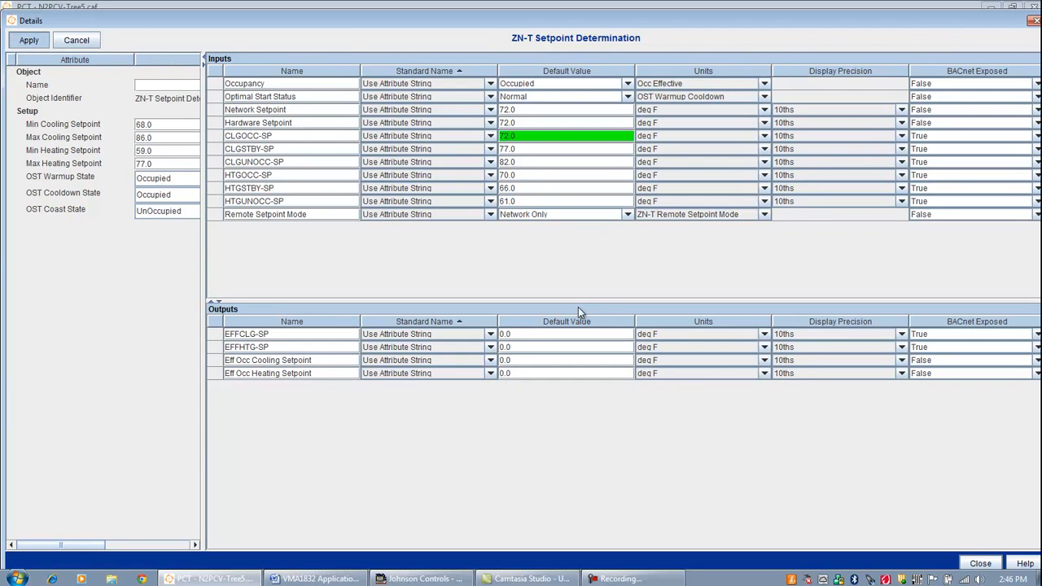
pyautogui.click(978, 563)
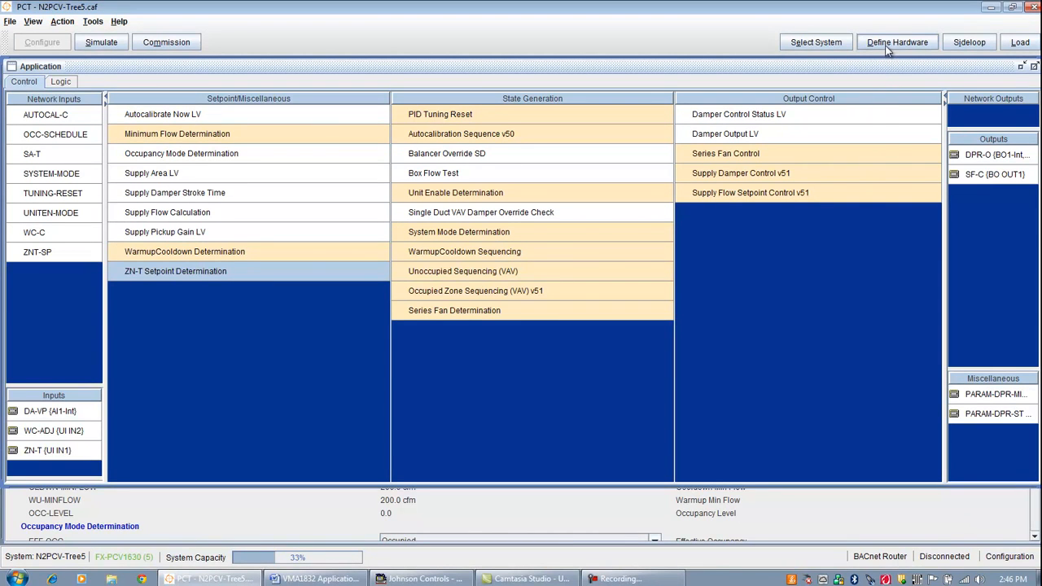
# Select the FX-PCV1832-0 controller as the field device in the hardware definition and continue to point assignment.
pyautogui.click(887, 44)
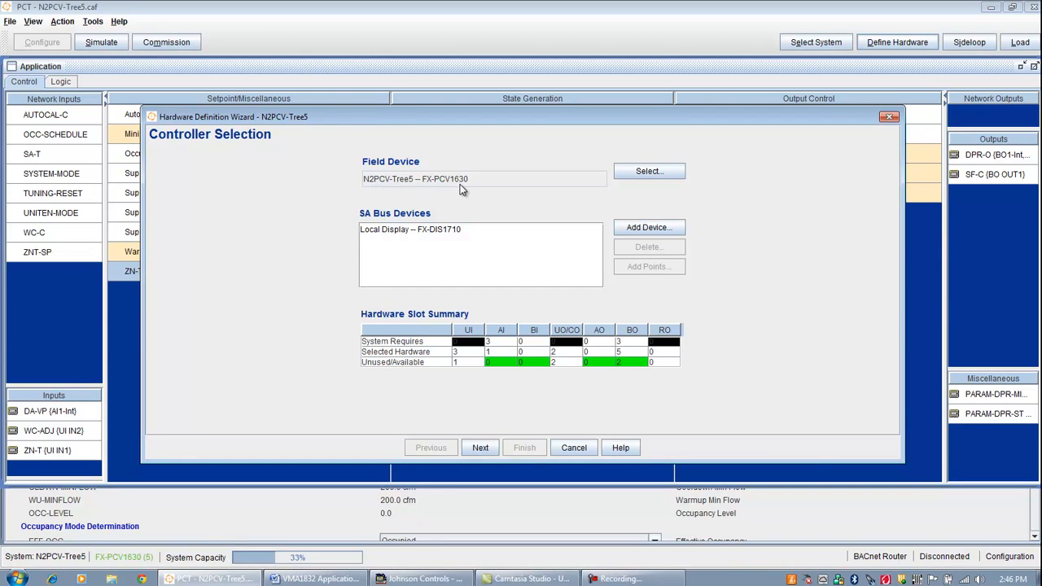
pyautogui.click(669, 173)
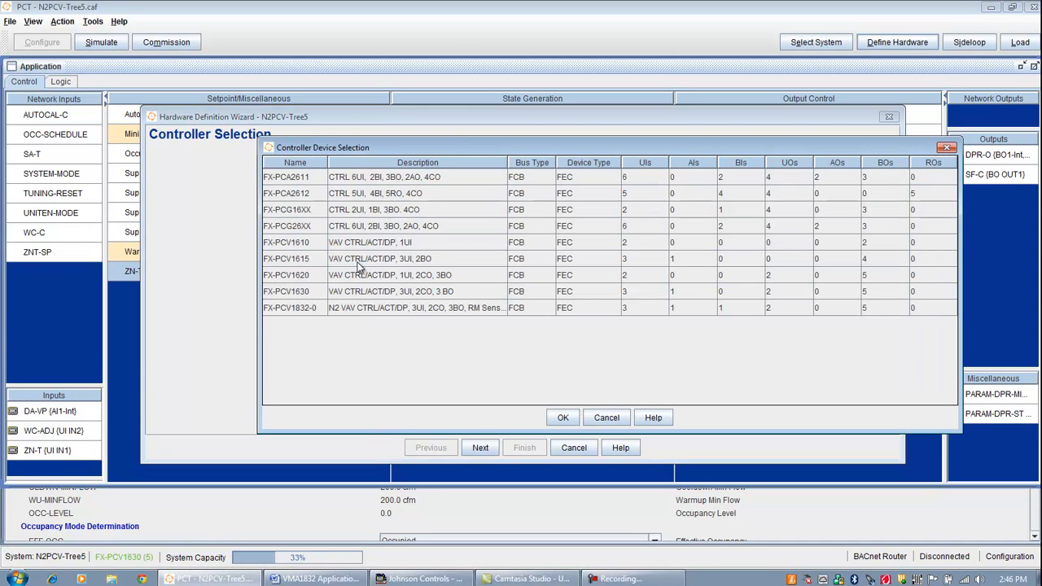
pyautogui.click(306, 313)
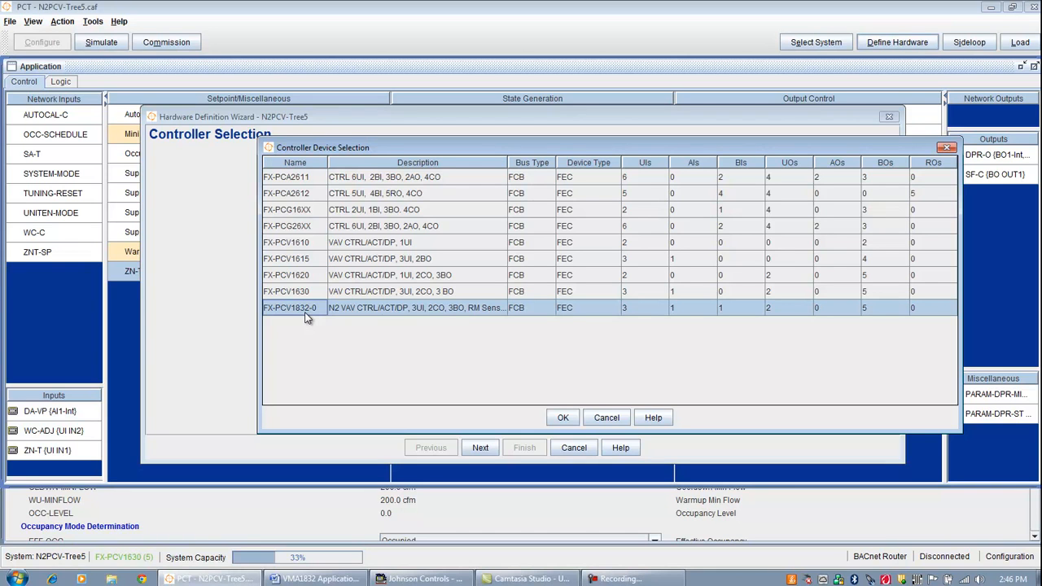
pyautogui.click(563, 419)
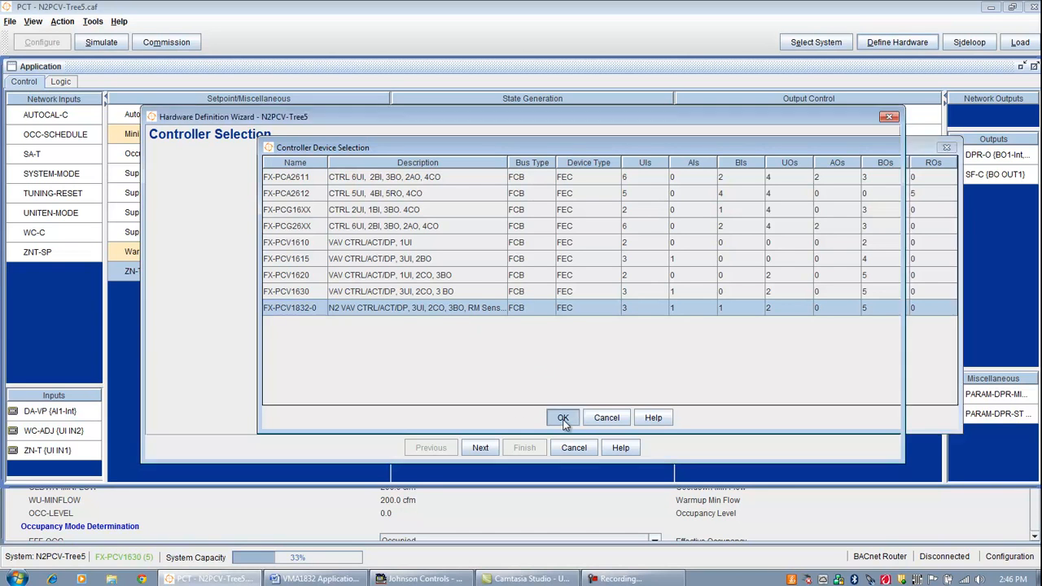
pyautogui.click(474, 306)
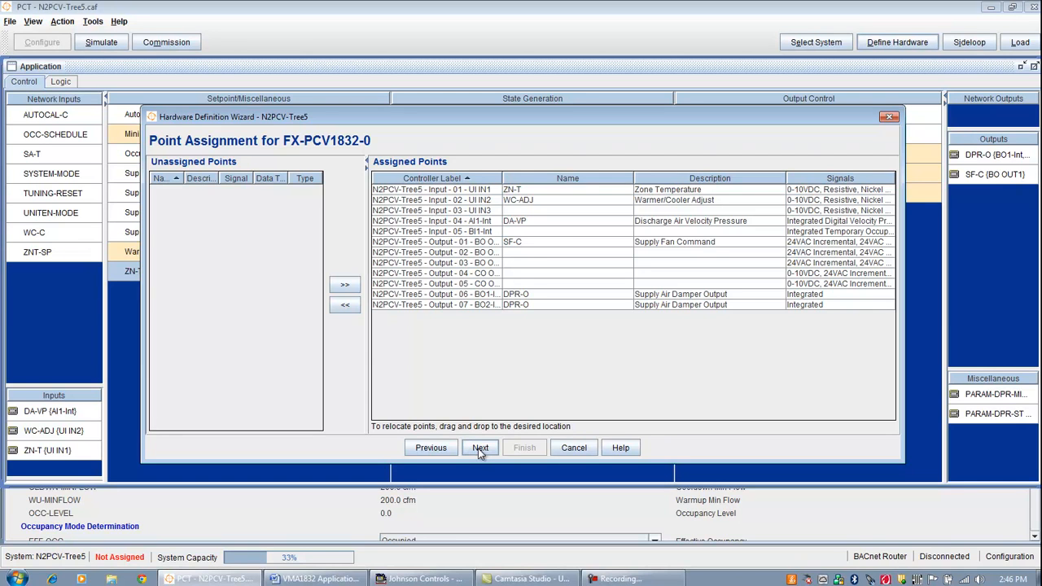
# Keep the assigned points, set the controller's device address to 5 and finish the hardware definition.
pyautogui.click(479, 450)
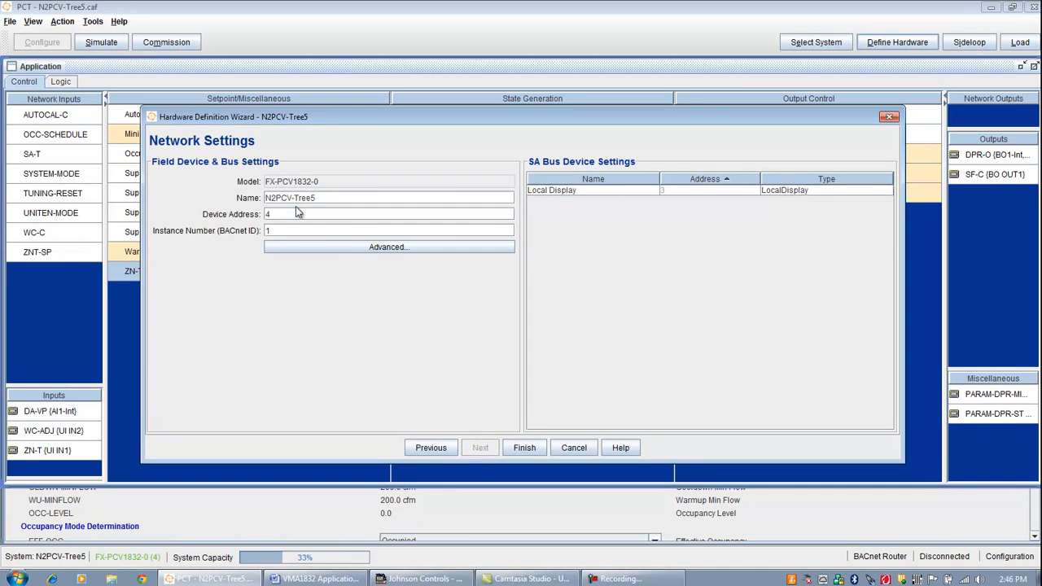
pyautogui.moveTo(285, 216); pyautogui.dragTo(259, 218)
pyautogui.write('5')
pyautogui.click(525, 448)
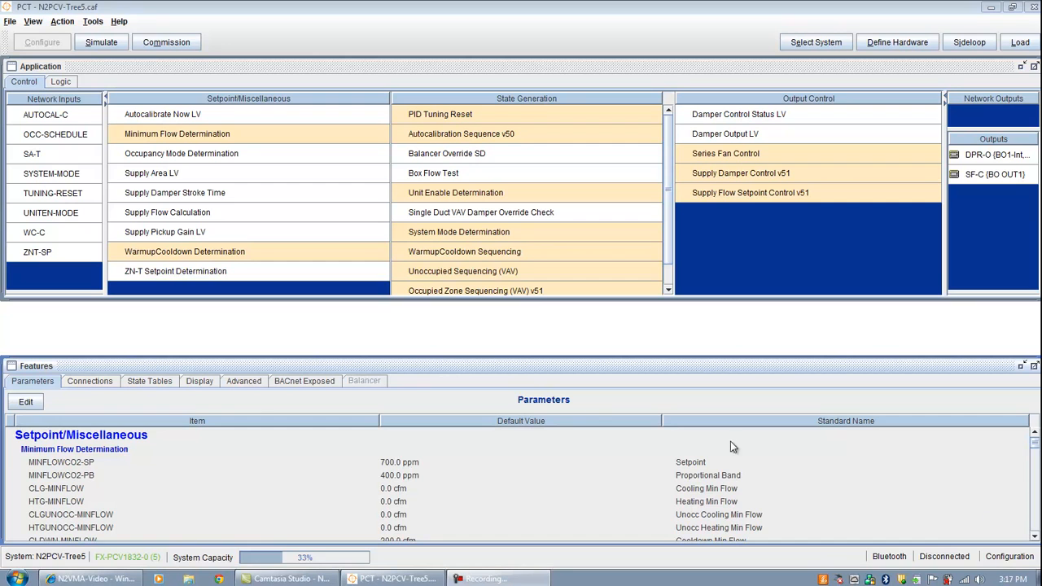
# Edit the N2 mappings of N2PCV-Tree5, giving the DA-VP analog input point address 1, and generate the mapping.
pyautogui.click(251, 380)
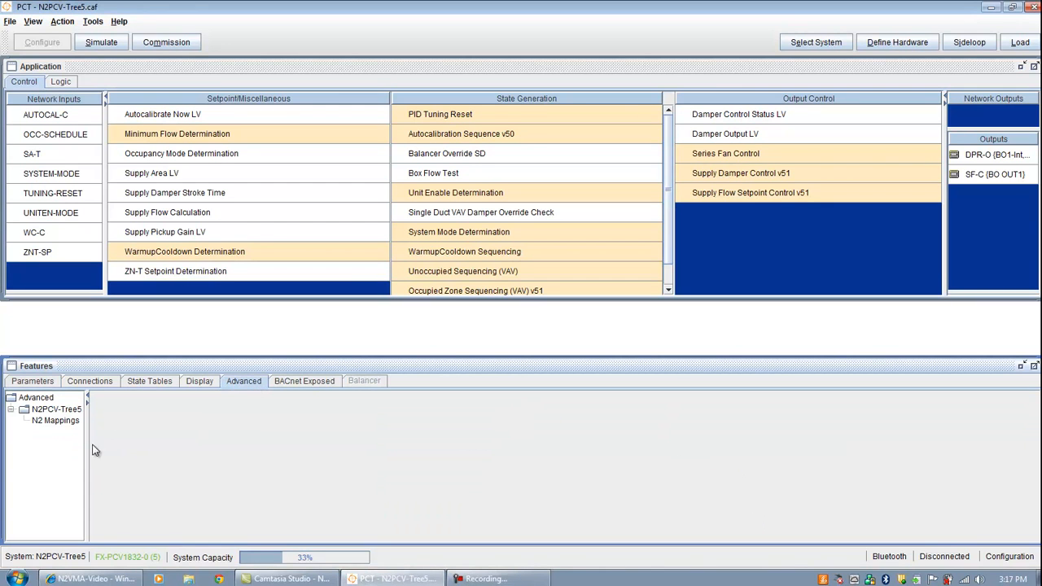
pyautogui.click(59, 421)
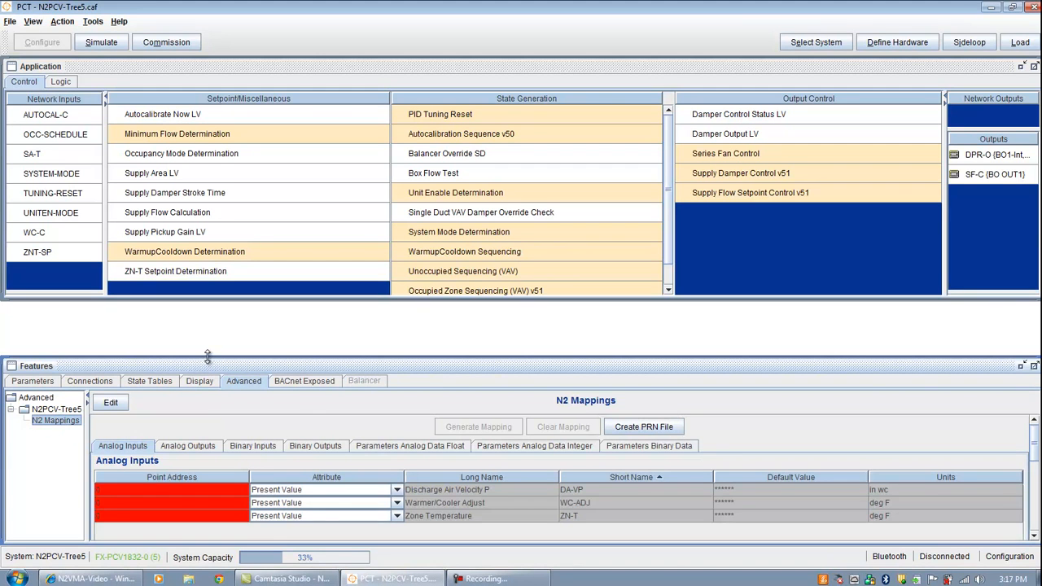
pyautogui.moveTo(207, 358); pyautogui.dragTo(209, 258)
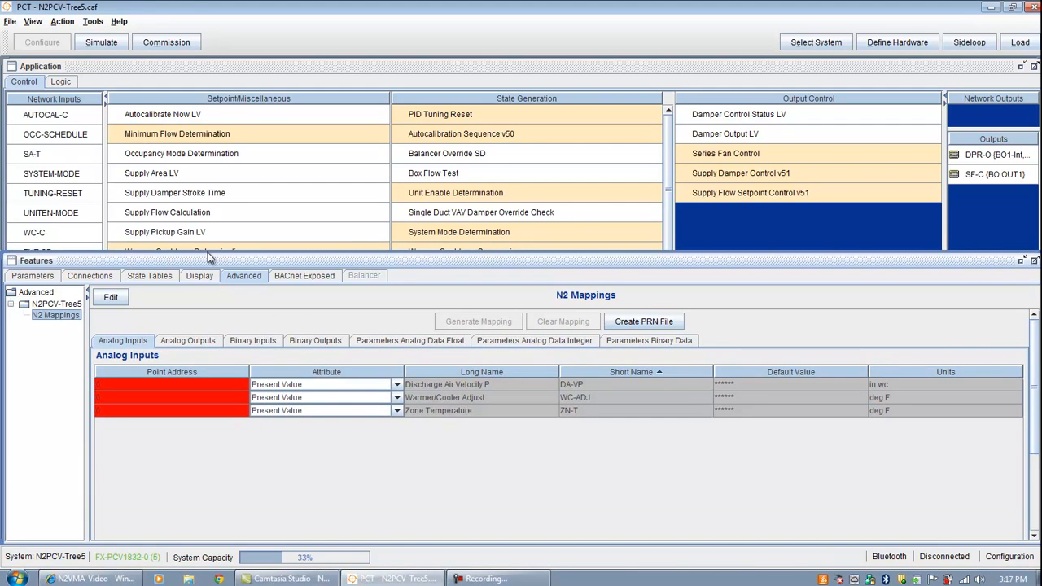
pyautogui.click(112, 298)
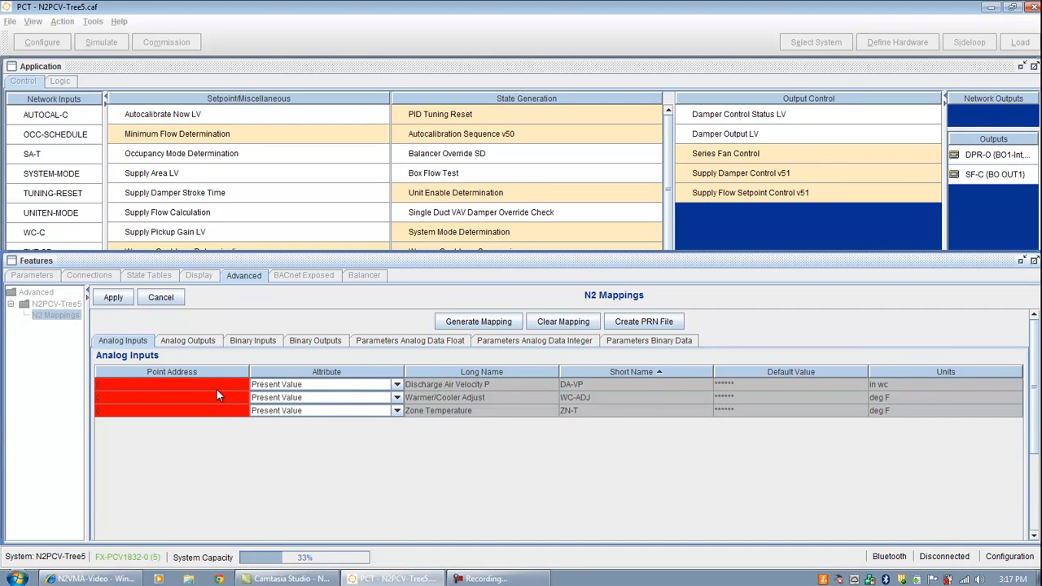
pyautogui.doubleClick(107, 382)
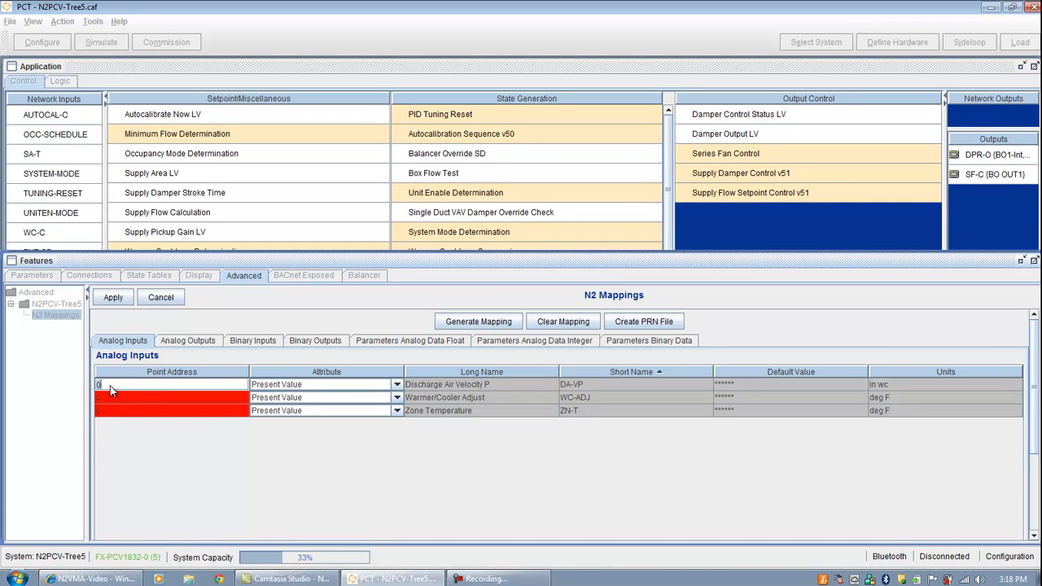
pyautogui.write('1')
pyautogui.click(491, 325)
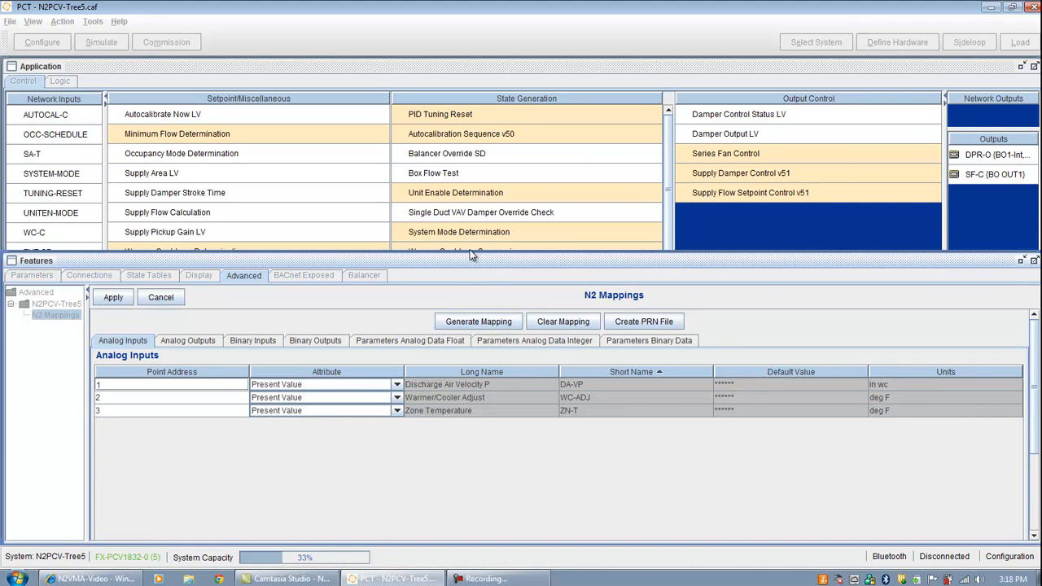
# Review the network inputs in the application's control view, highlighting OCC-SCHEDULE.
pyautogui.moveTo(470, 254); pyautogui.dragTo(470, 350)
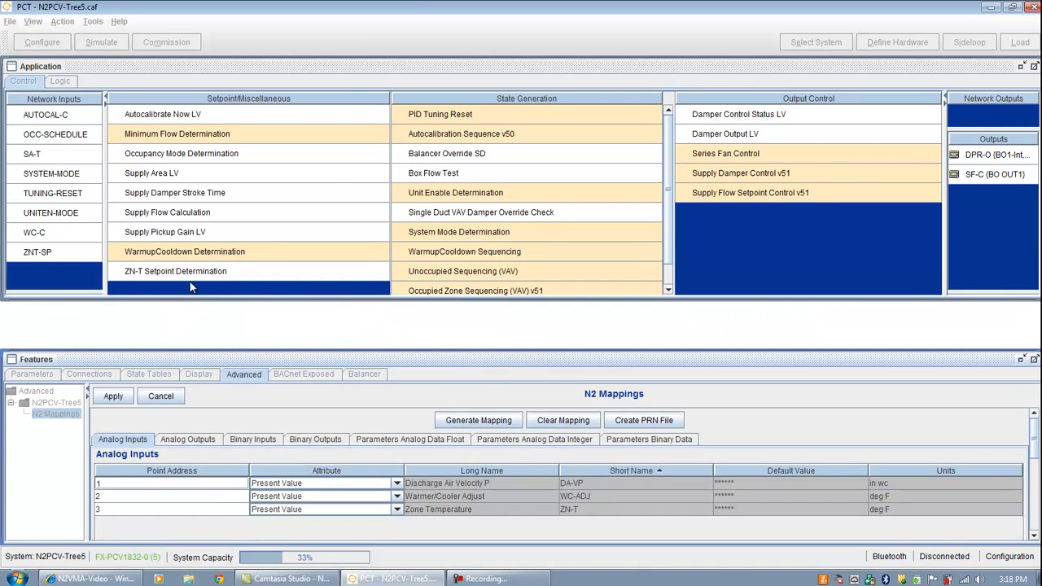
pyautogui.click(62, 140)
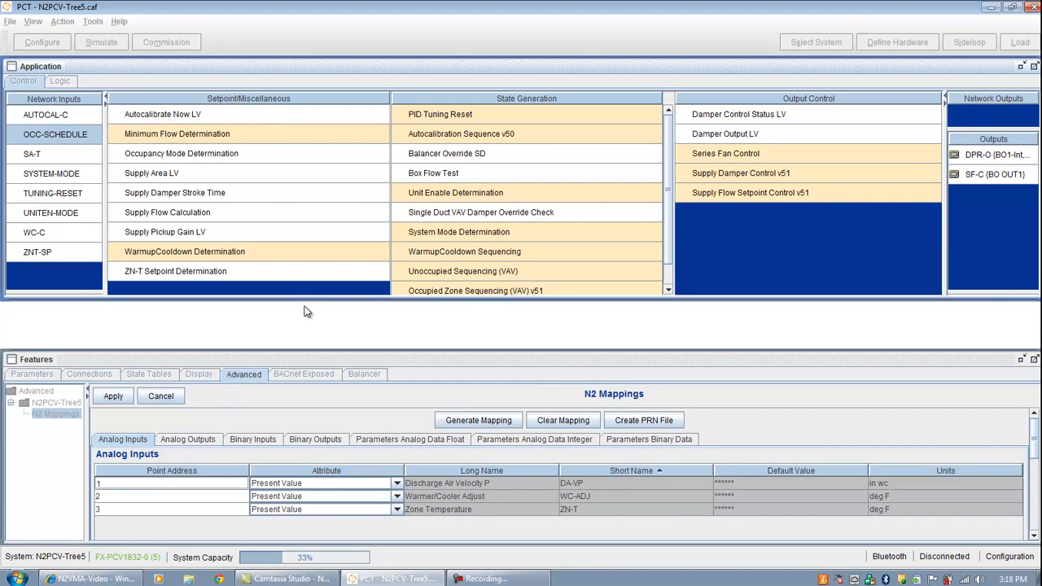
pyautogui.moveTo(307, 300); pyautogui.dragTo(309, 216)
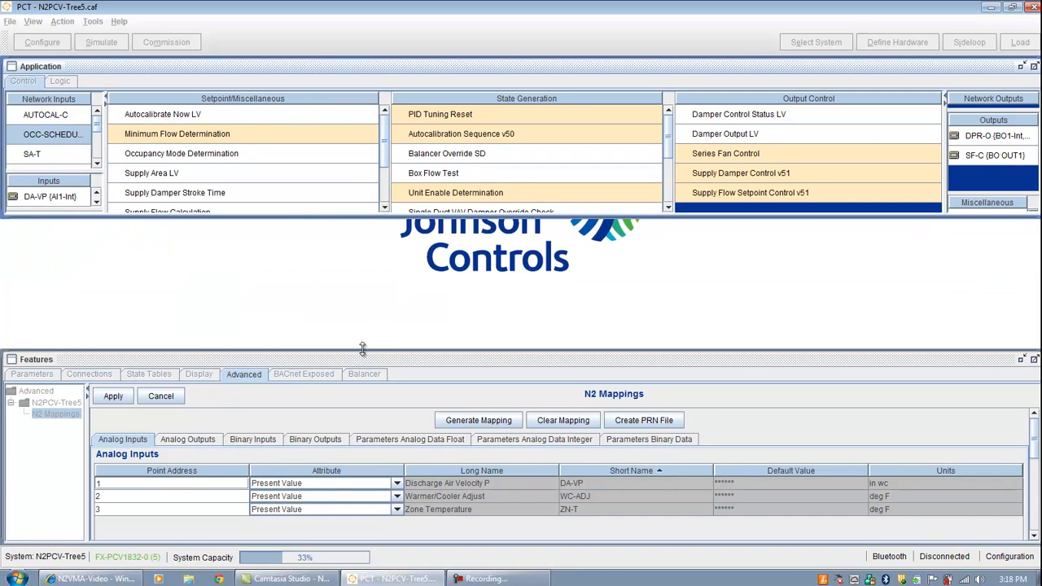
# Map the analog float parameters CLGUNOCC-MIN and CLGSTBY-SP to the Default Value attribute in the N2 mappings.
pyautogui.moveTo(361, 355); pyautogui.dragTo(358, 260)
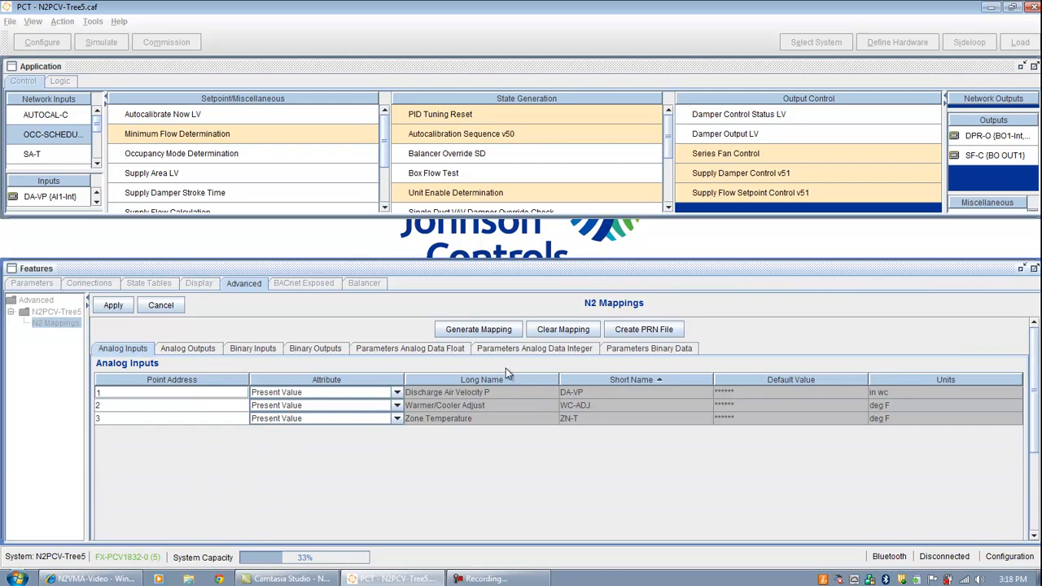
pyautogui.click(438, 349)
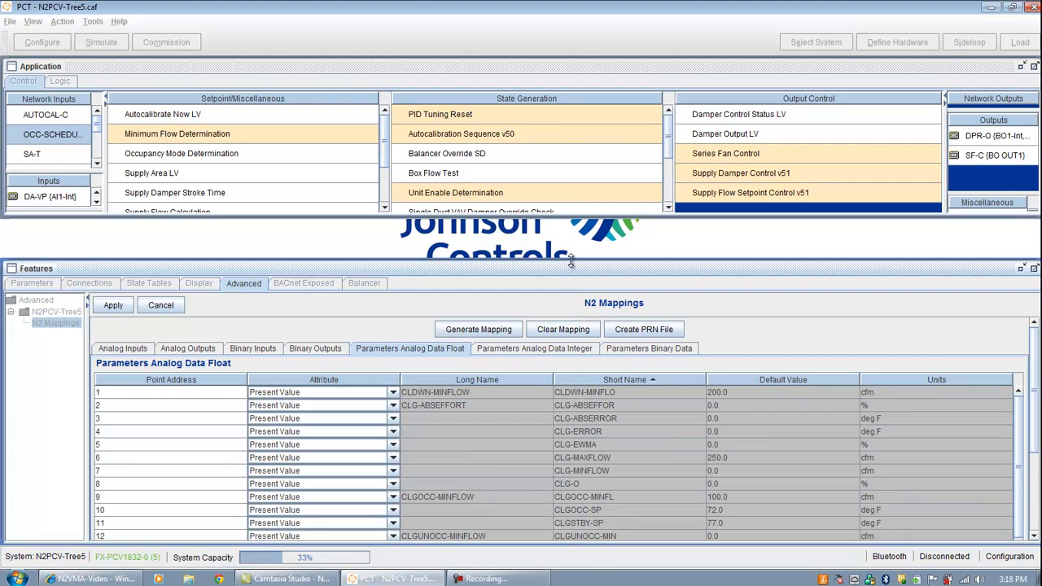
pyautogui.moveTo(571, 260); pyautogui.dragTo(574, 197)
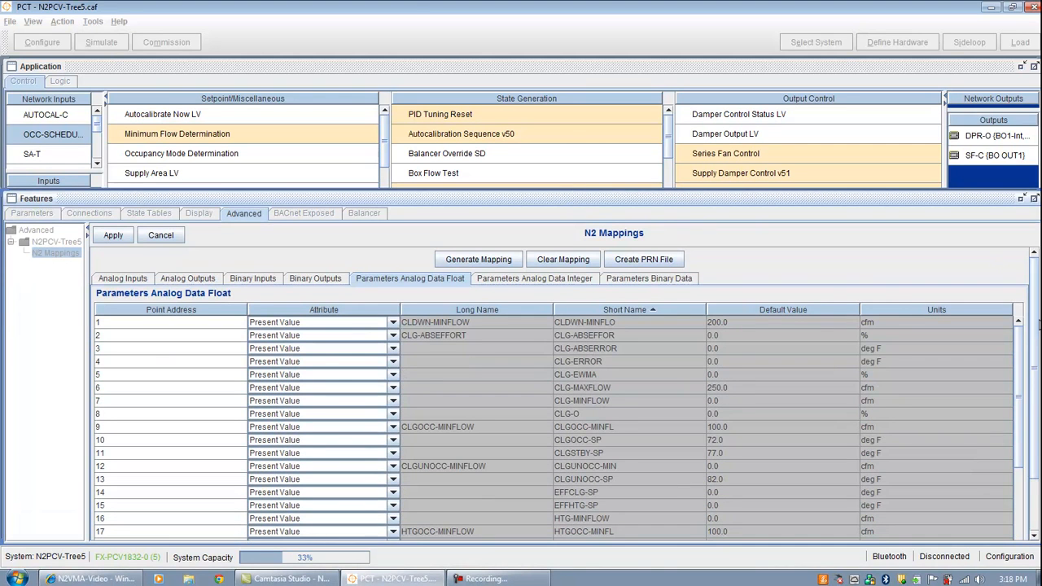
pyautogui.scroll(-2, 1035, 361)
pyautogui.scroll(-2, 1035, 360)
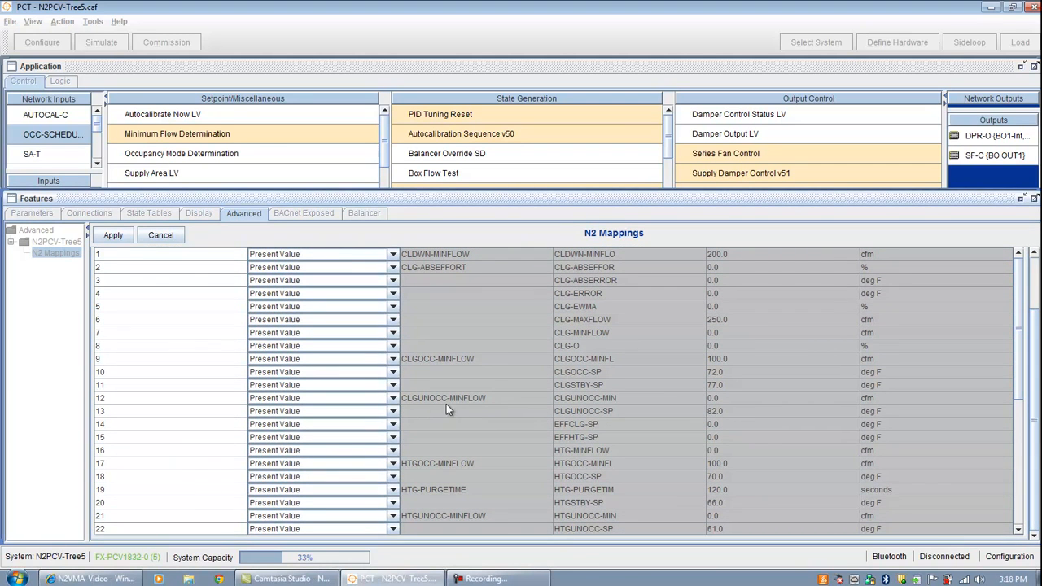
pyautogui.click(394, 399)
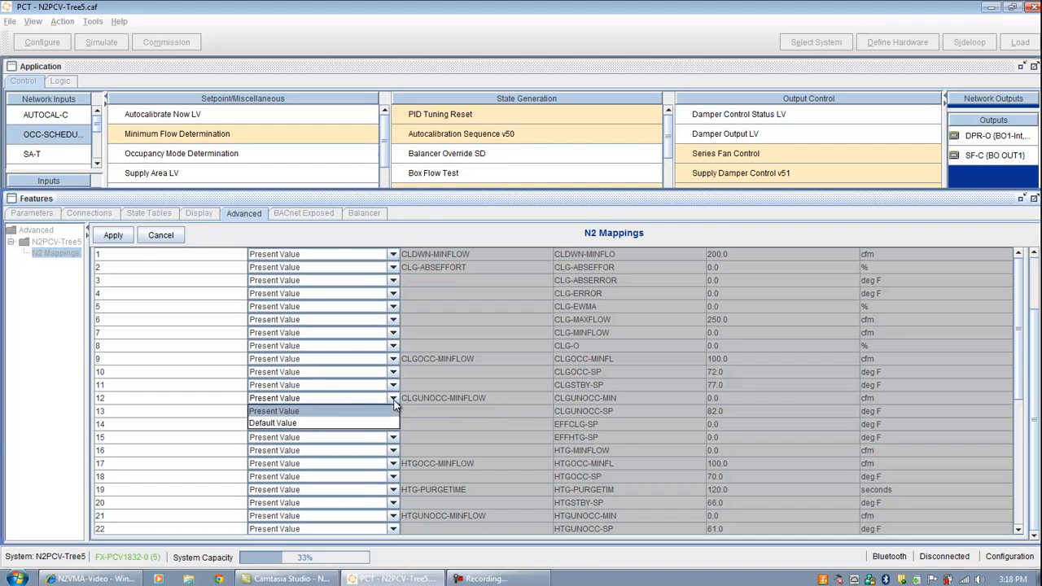
pyautogui.click(365, 424)
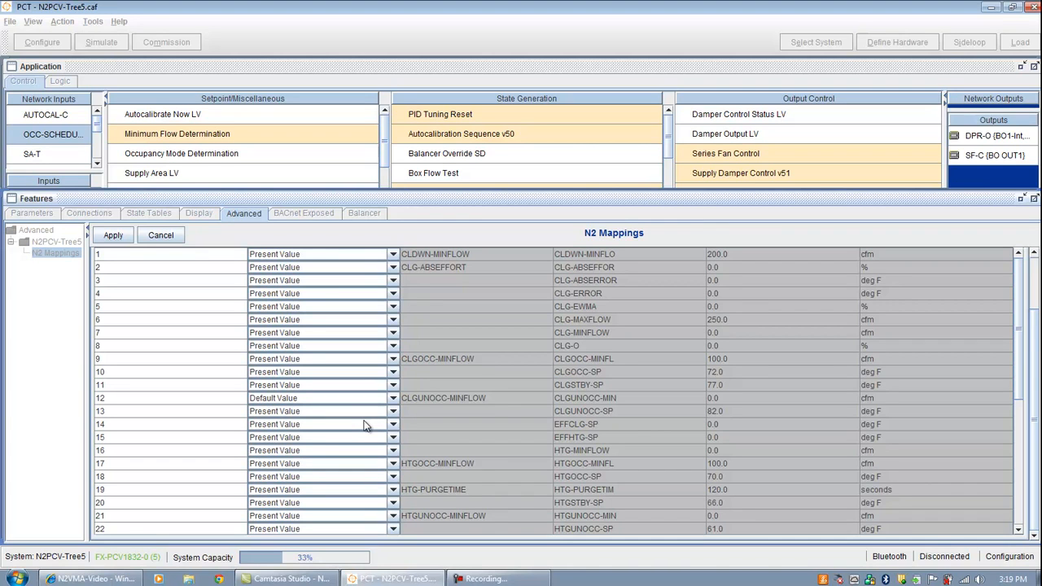
pyautogui.click(393, 385)
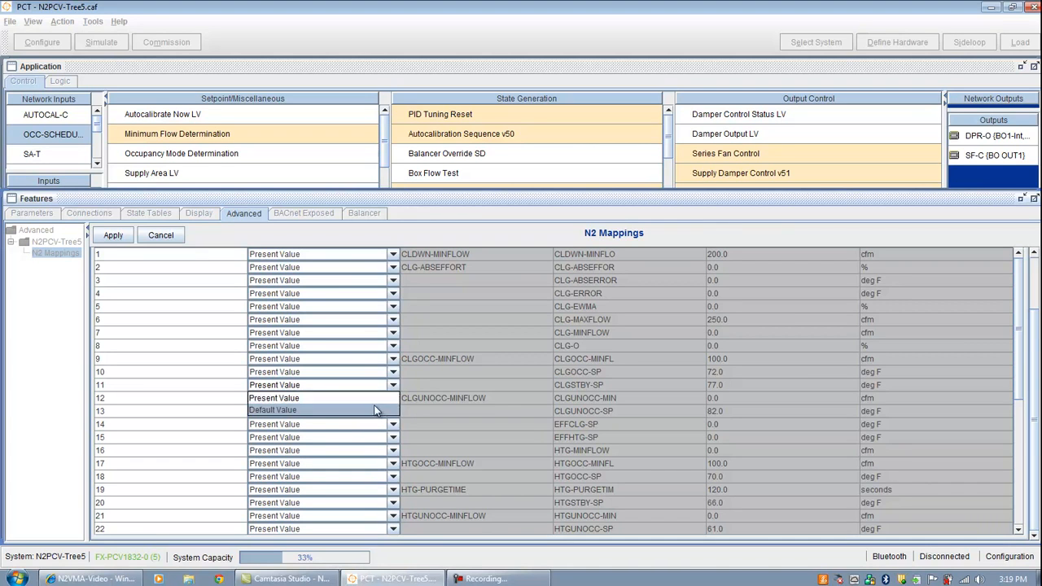
pyautogui.click(368, 410)
pyautogui.click(392, 388)
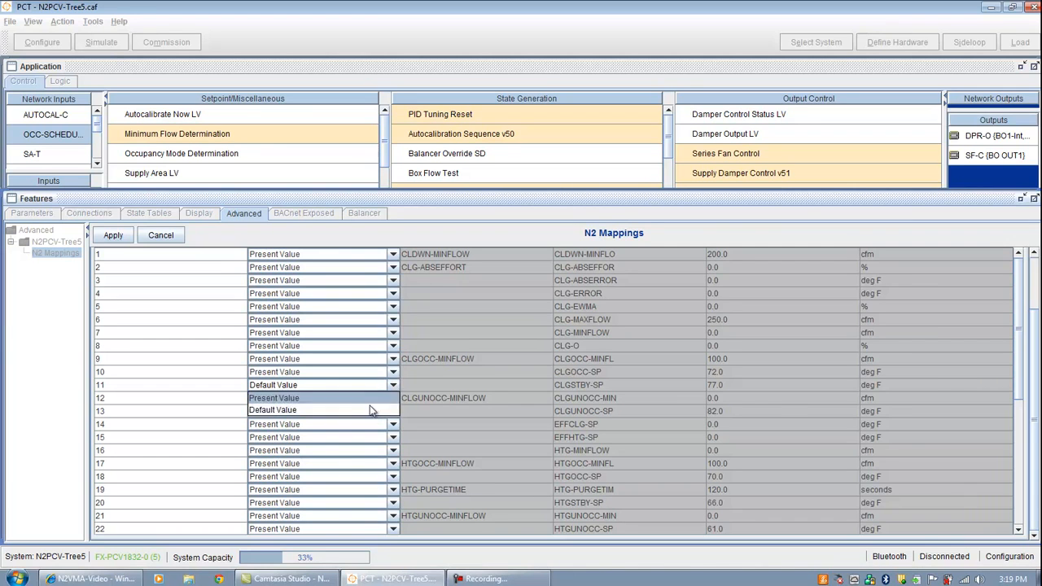
pyautogui.click(368, 411)
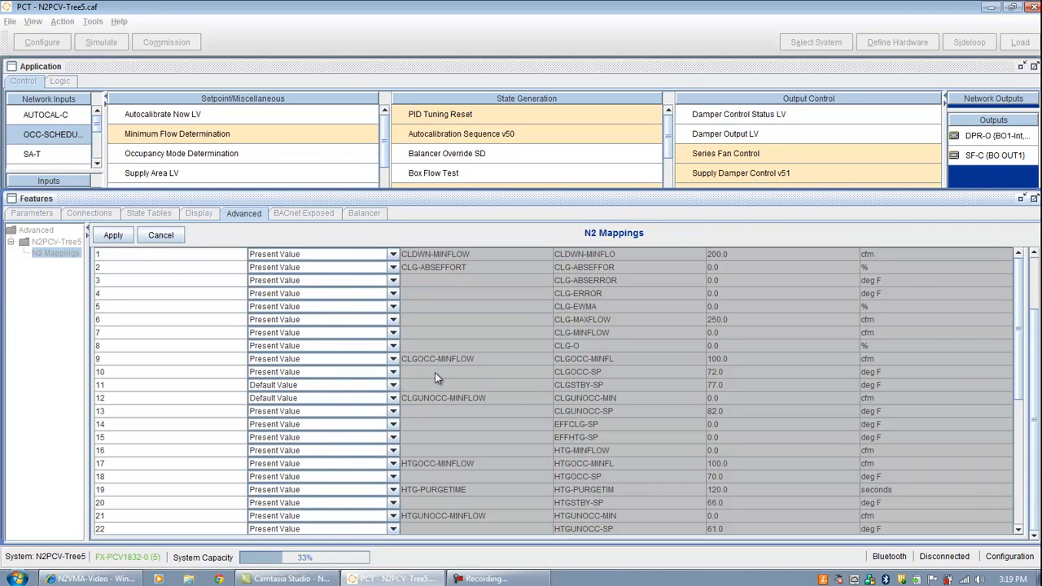
# Map the float parameters CLGOCC-SP and CLGOCC-MINFL to the Default Value attribute.
pyautogui.click(393, 372)
pyautogui.click(386, 396)
pyautogui.click(393, 363)
pyautogui.click(381, 384)
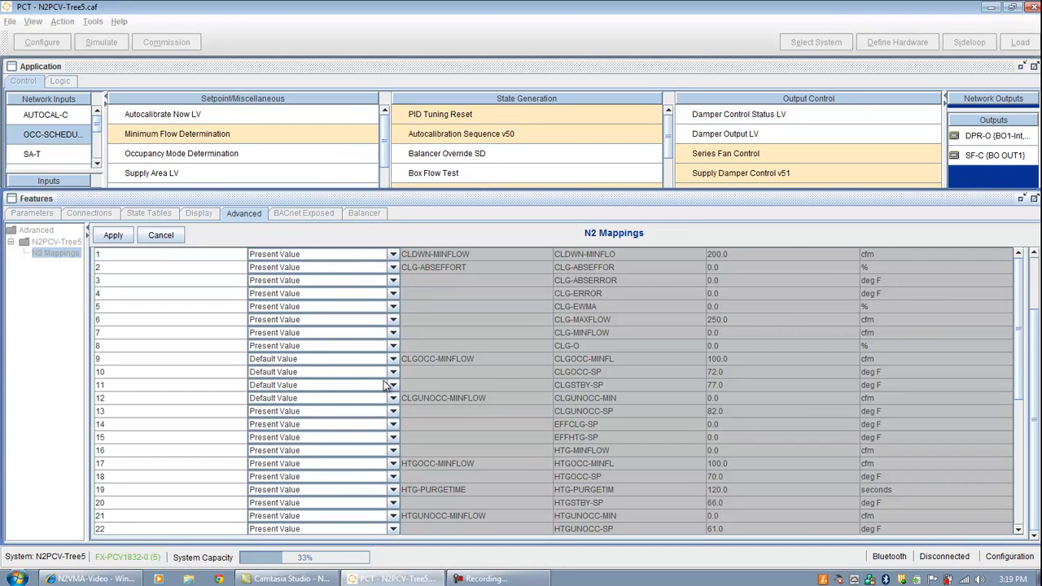
# Map the CLG-MAXFLOW and CLG-MINFLOW float parameters to the Default Value attribute and apply the N2 mapping changes.
pyautogui.click(393, 322)
pyautogui.click(355, 349)
pyautogui.click(393, 332)
pyautogui.click(358, 359)
pyautogui.click(114, 235)
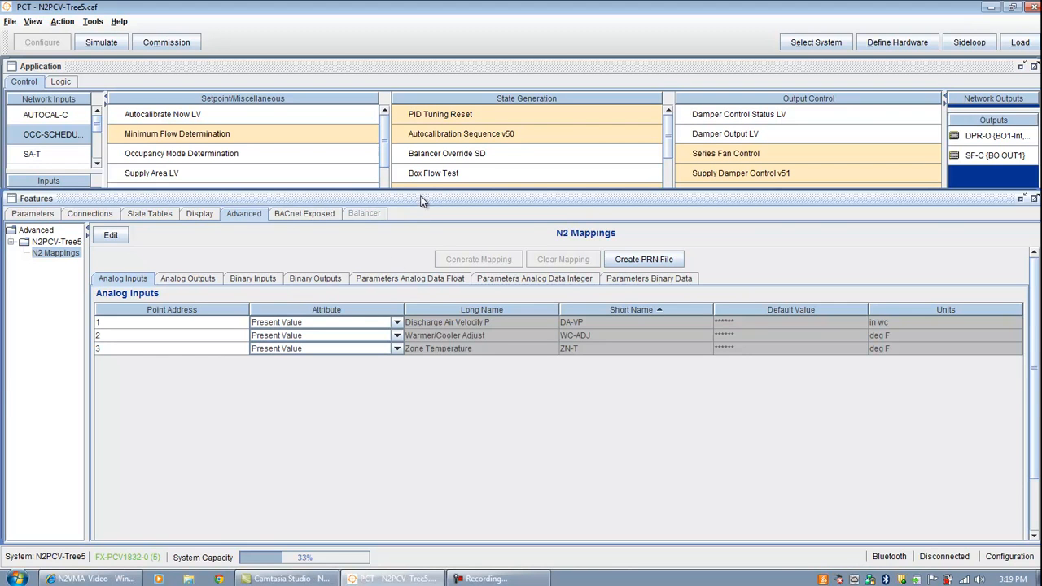
# Try to save the N2PCV-Tree5.caf application file in its current folder.
pyautogui.moveTo(422, 201); pyautogui.dragTo(423, 366)
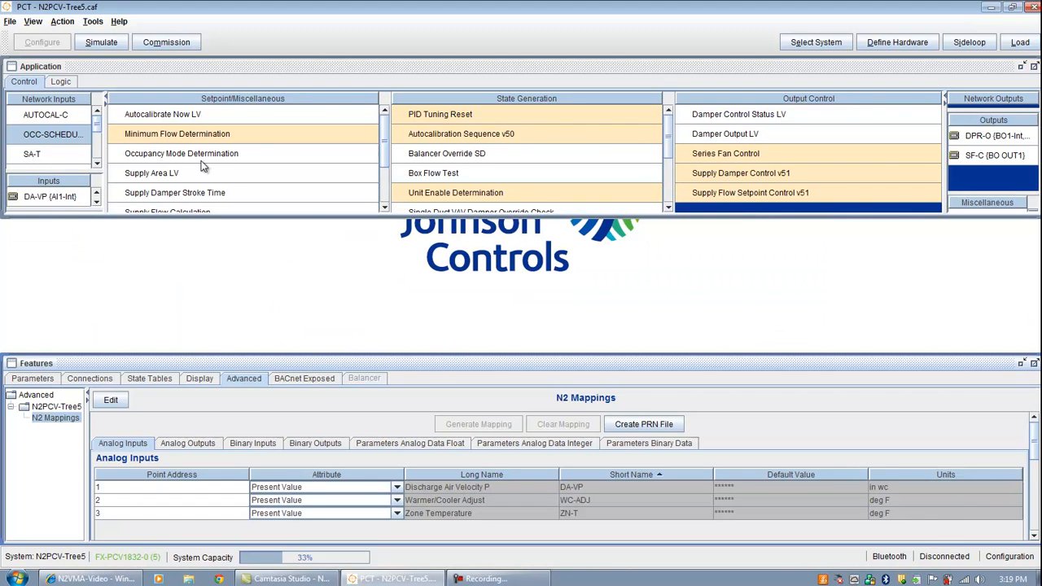
pyautogui.click(10, 22)
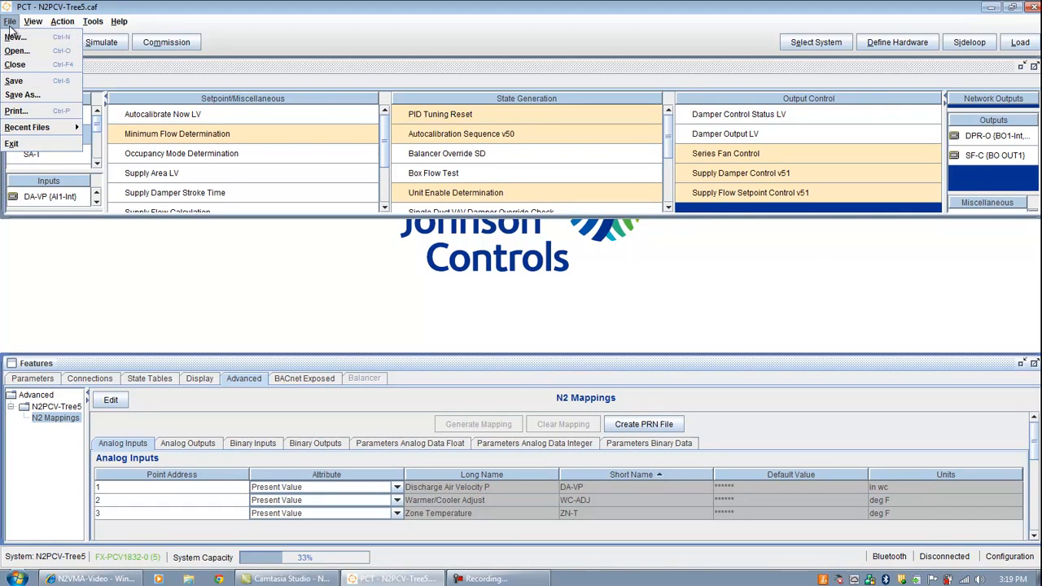
pyautogui.click(18, 80)
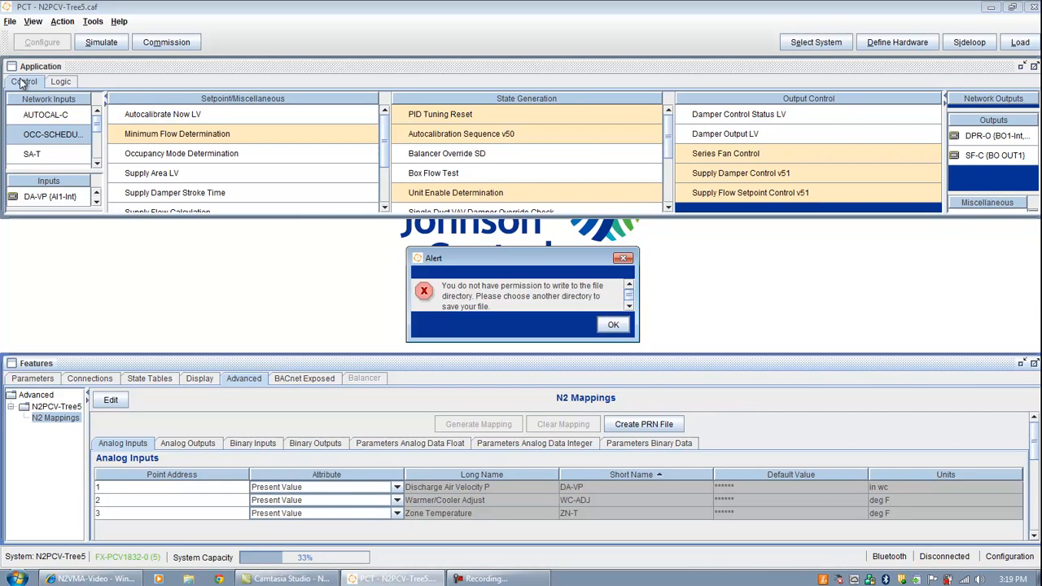
pyautogui.click(616, 329)
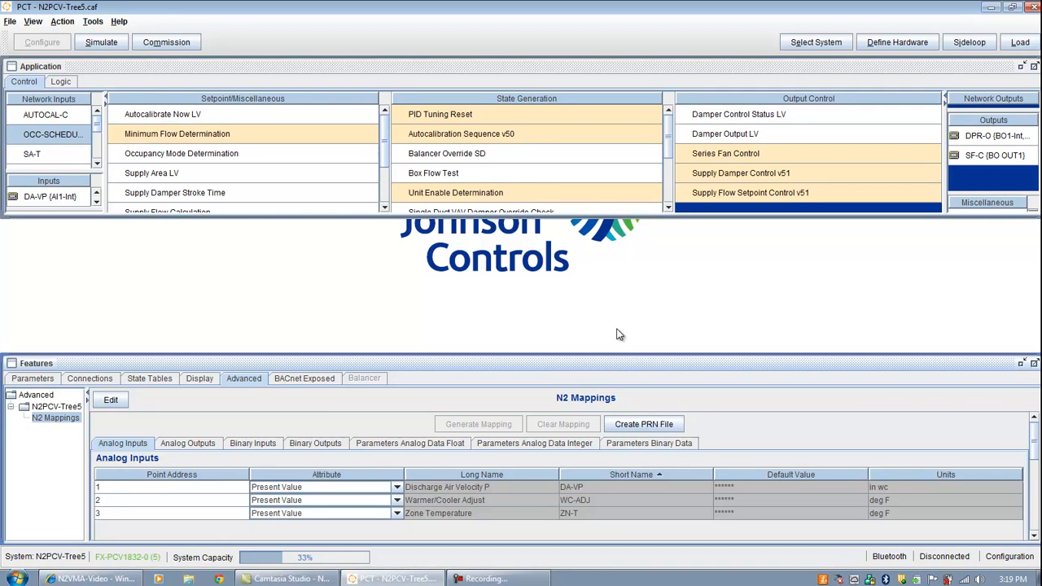
pyautogui.moveTo(585, 215); pyautogui.dragTo(597, 337)
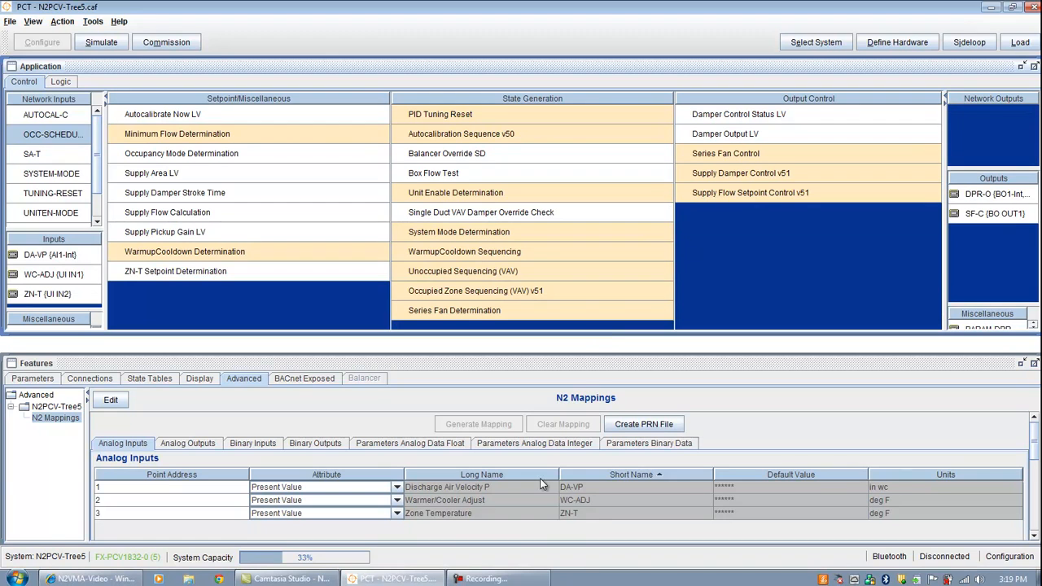
pyautogui.click(504, 578)
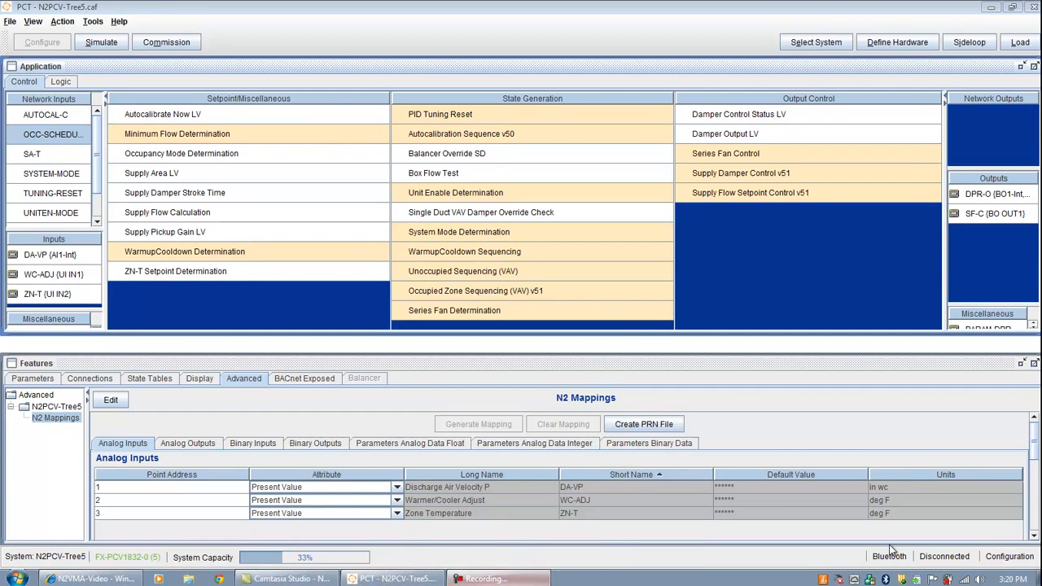